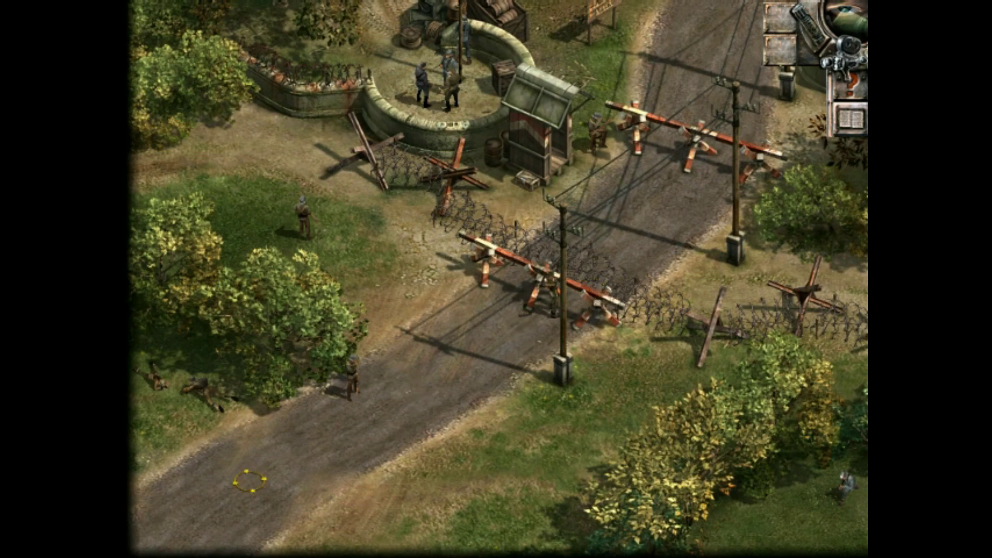
# - Crawl the Sapper to the roadside body and loot its rifle, ammo, uniform and cigarettes
pyautogui.click(206, 394)
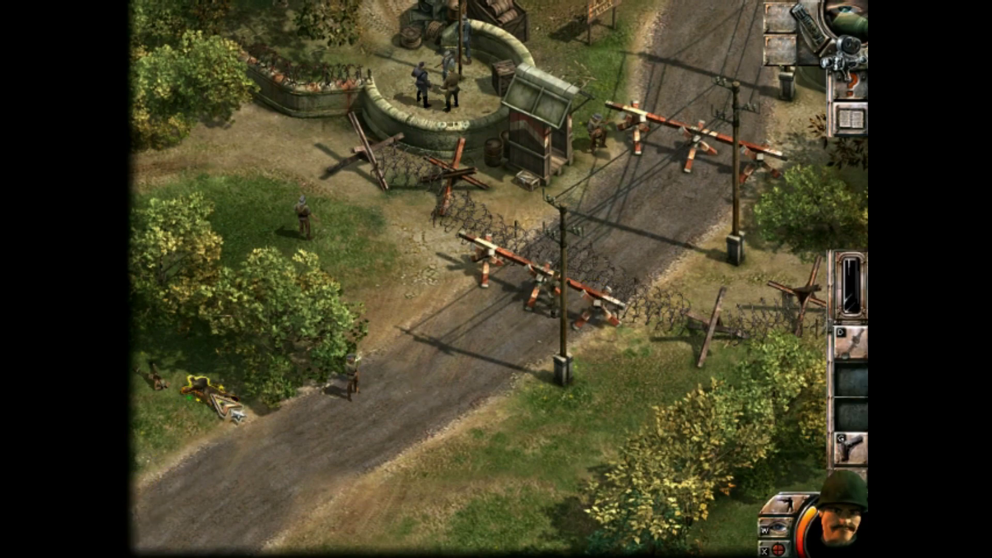
pyautogui.click(339, 429)
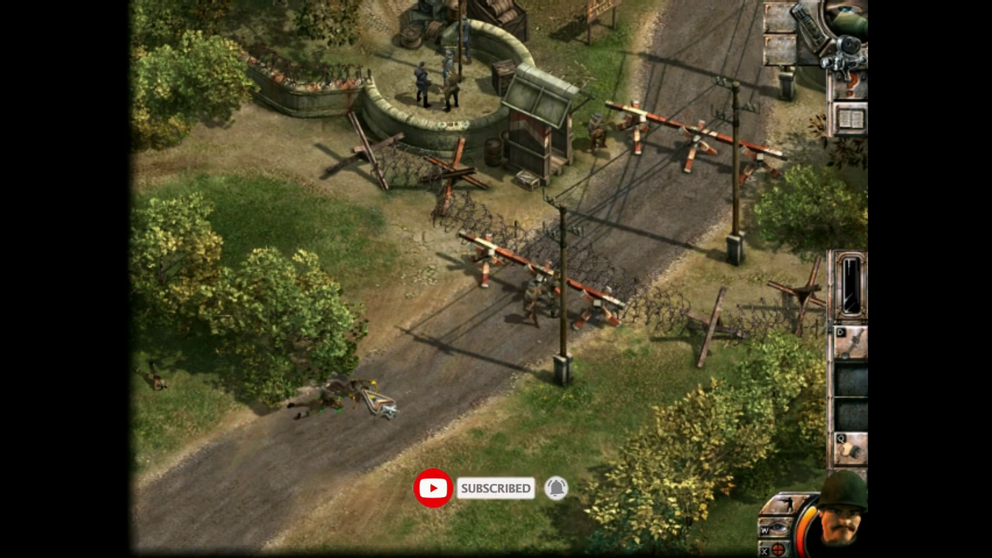
pyautogui.rightClick(360, 396)
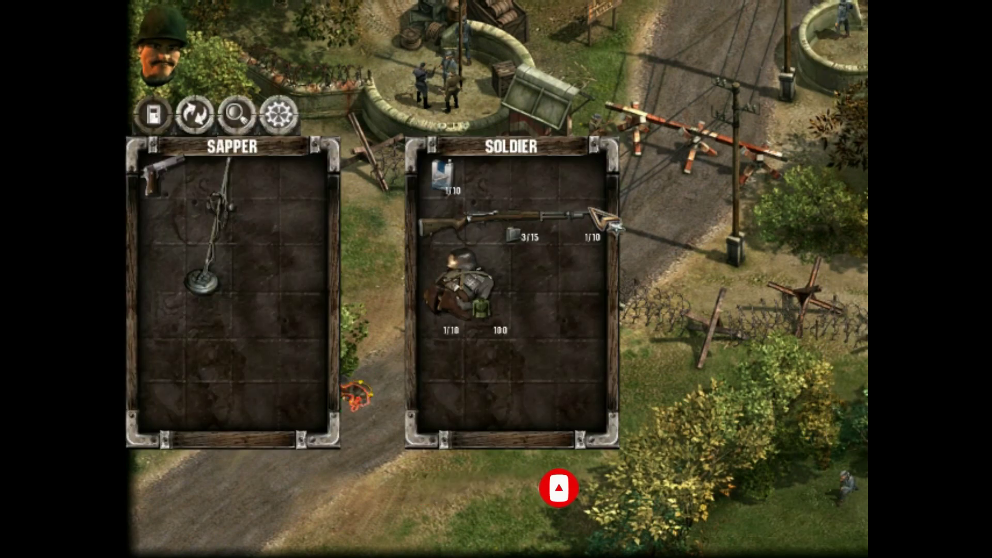
pyautogui.moveTo(481, 220); pyautogui.dragTo(233, 407)
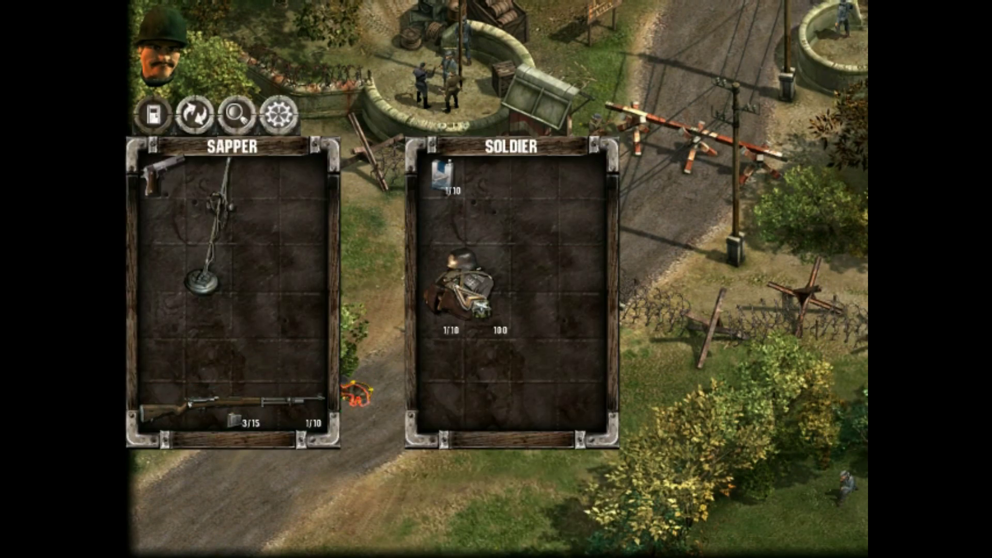
pyautogui.moveTo(461, 291); pyautogui.dragTo(287, 256)
pyautogui.click(287, 194)
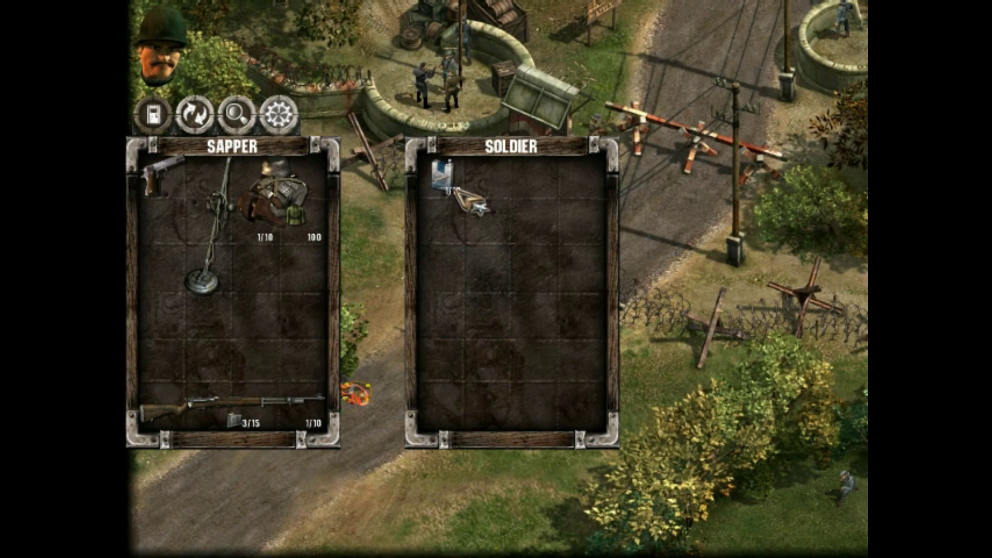
pyautogui.moveTo(446, 174); pyautogui.dragTo(330, 287)
pyautogui.click(330, 287)
pyautogui.rightClick(333, 333)
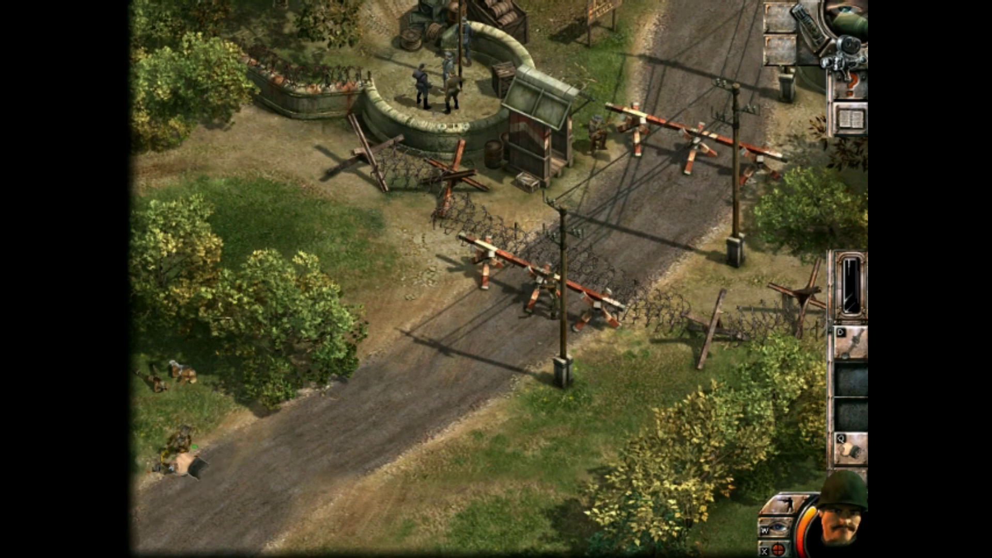
# - Move the second soldier's rifle and uniform into the Sapper's kit
pyautogui.click(178, 461)
pyautogui.moveTo(465, 210); pyautogui.dragTo(271, 276)
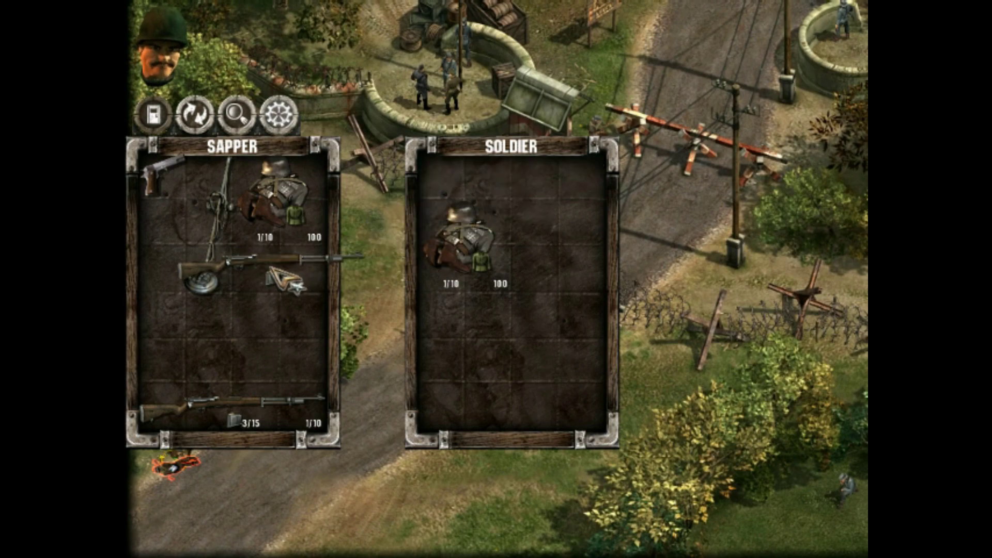
pyautogui.click(287, 280)
pyautogui.moveTo(461, 241); pyautogui.dragTo(283, 291)
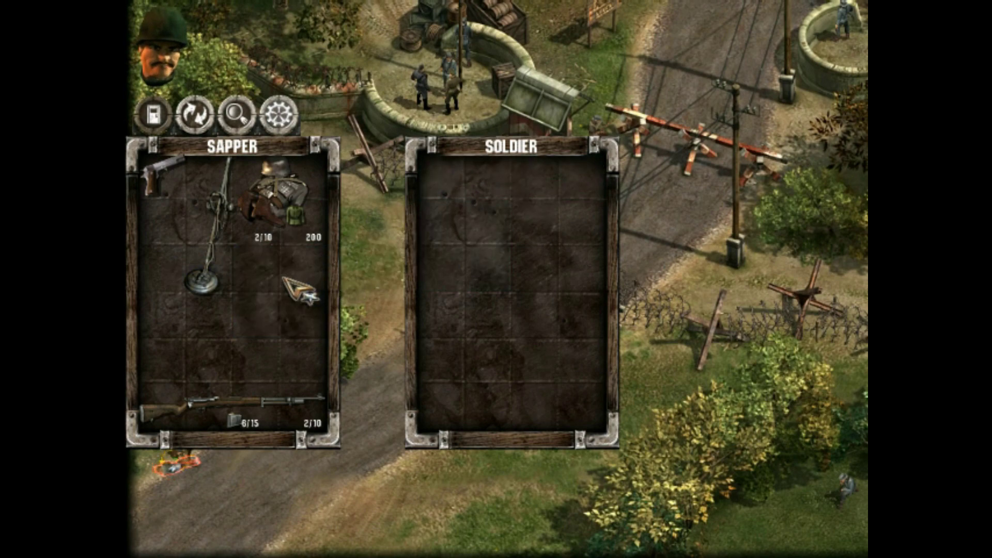
pyautogui.press('Escape')
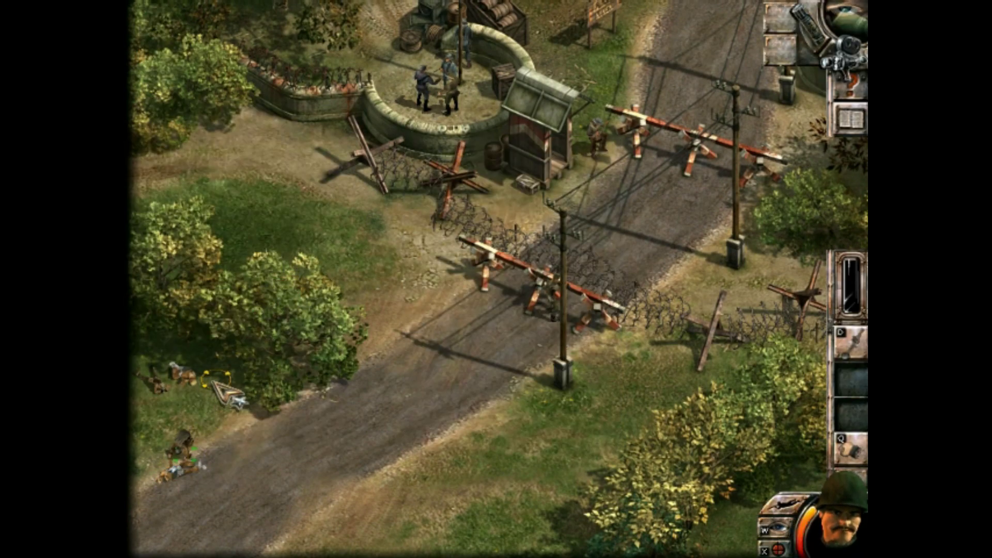
# - Walk the Sapper toward the road barrier
pyautogui.click(216, 383)
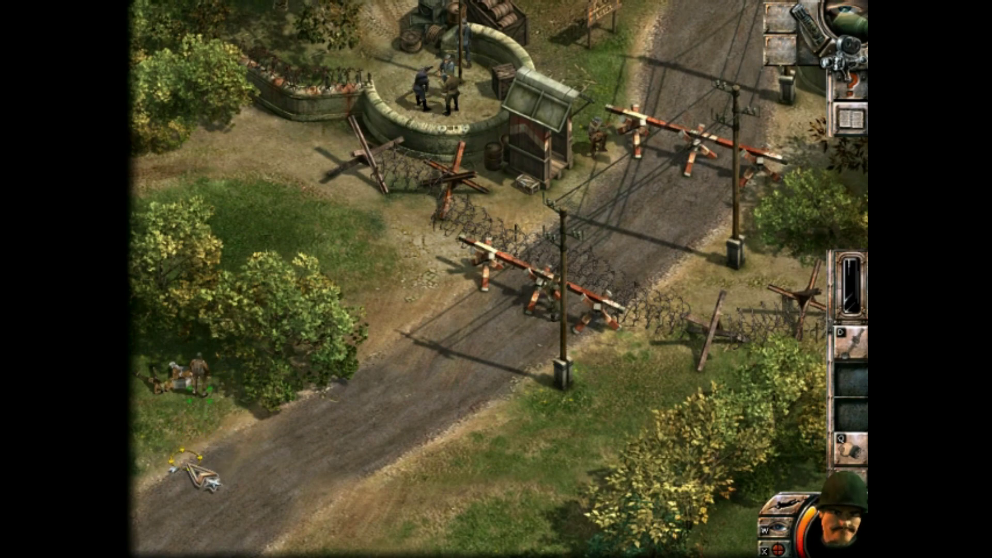
pyautogui.press('Right')
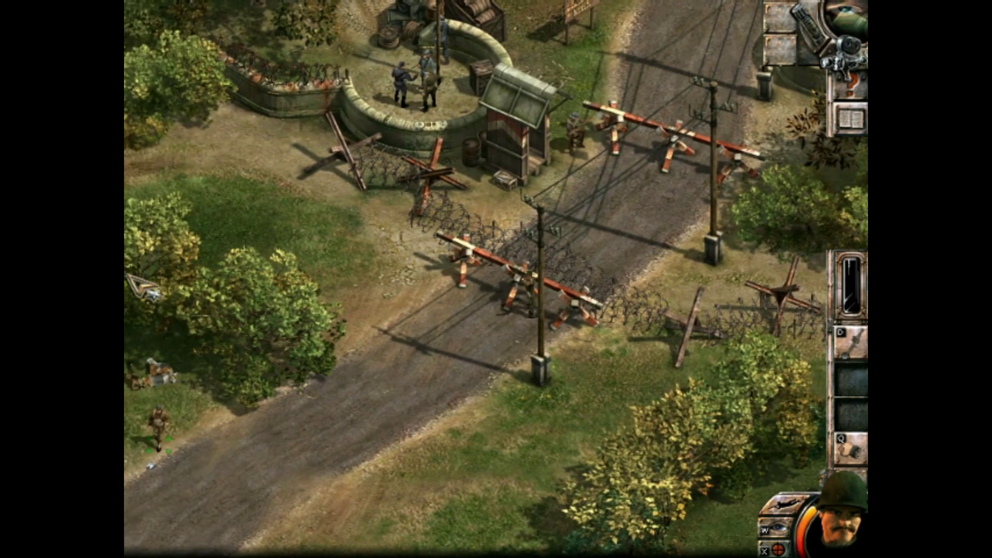
pyautogui.press('Left')
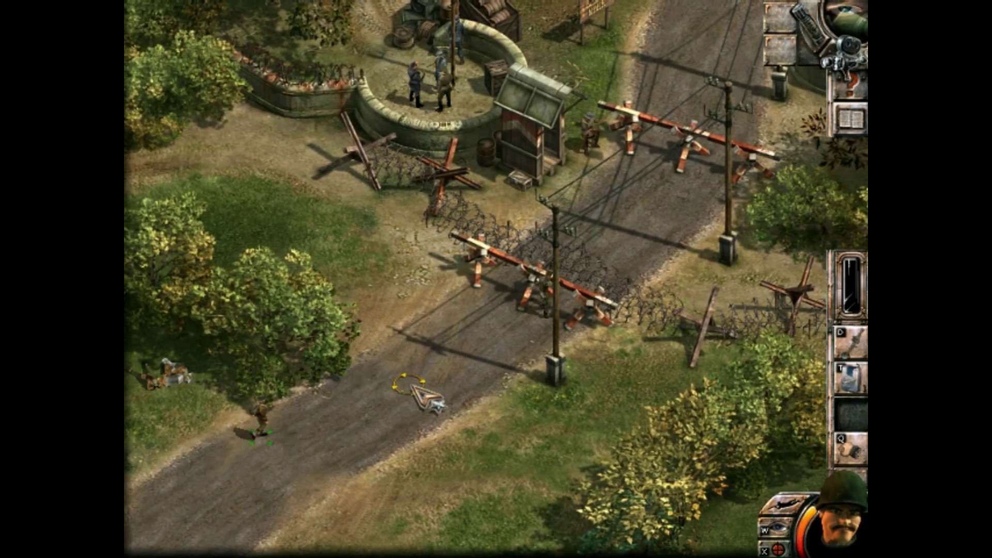
# - Crawl to the barrier guard's body, take his uniform, and bring the hedges into view
pyautogui.click(454, 366)
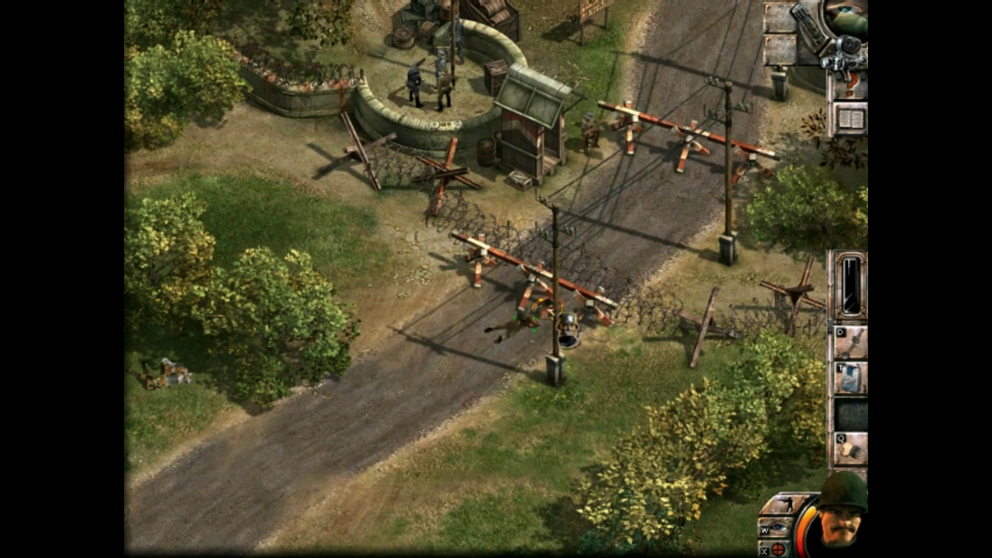
pyautogui.click(570, 325)
pyautogui.moveTo(496, 202); pyautogui.dragTo(311, 276)
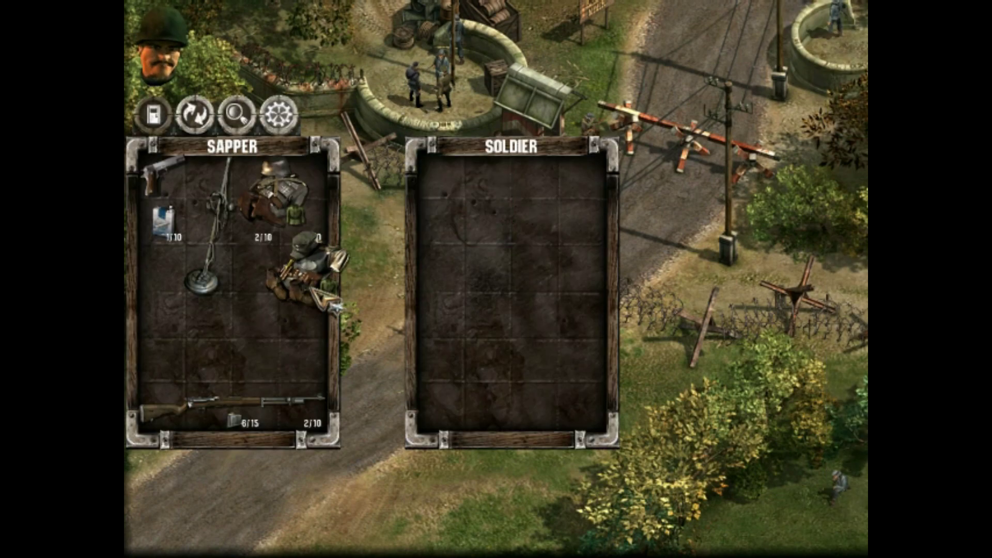
pyautogui.click(310, 279)
pyautogui.rightClick(310, 310)
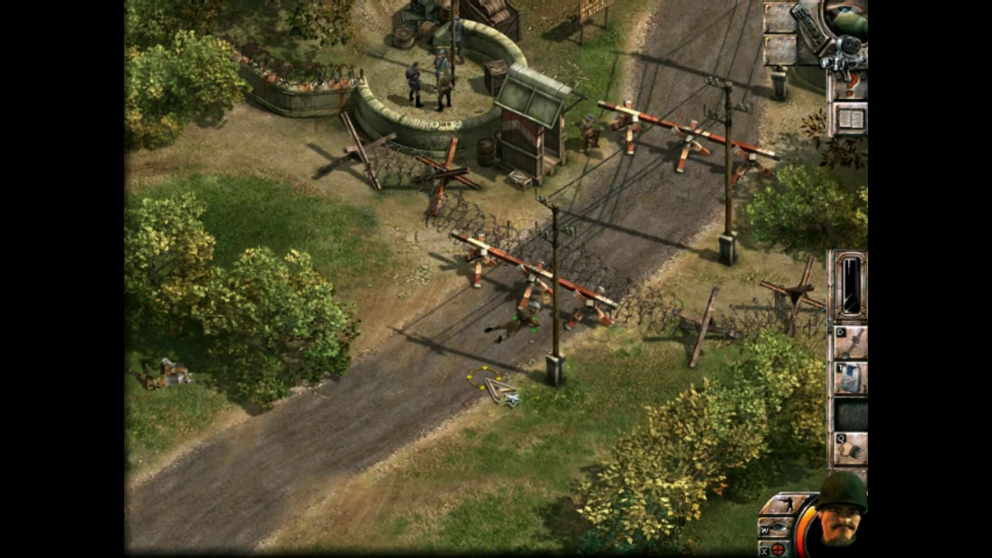
pyautogui.press('Right')
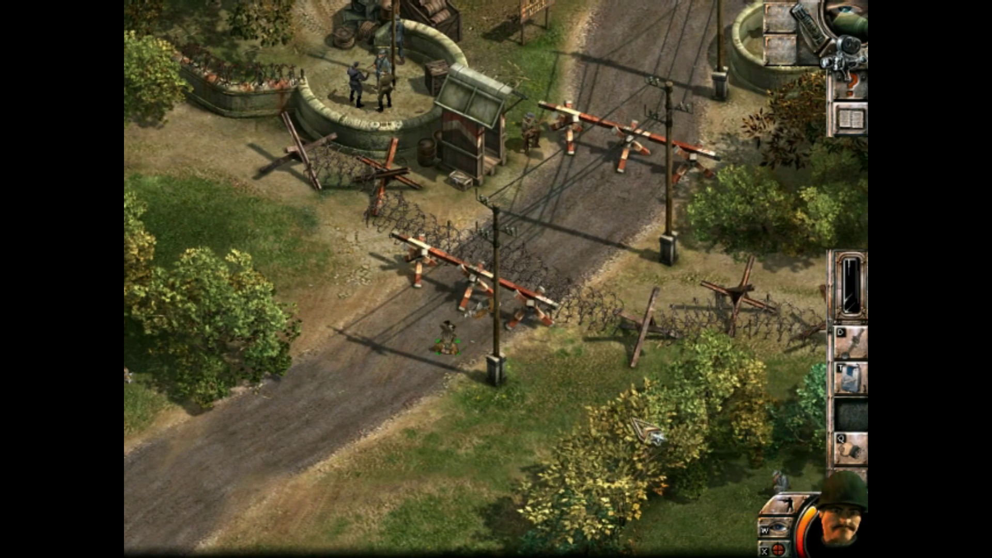
pyautogui.press('Right')
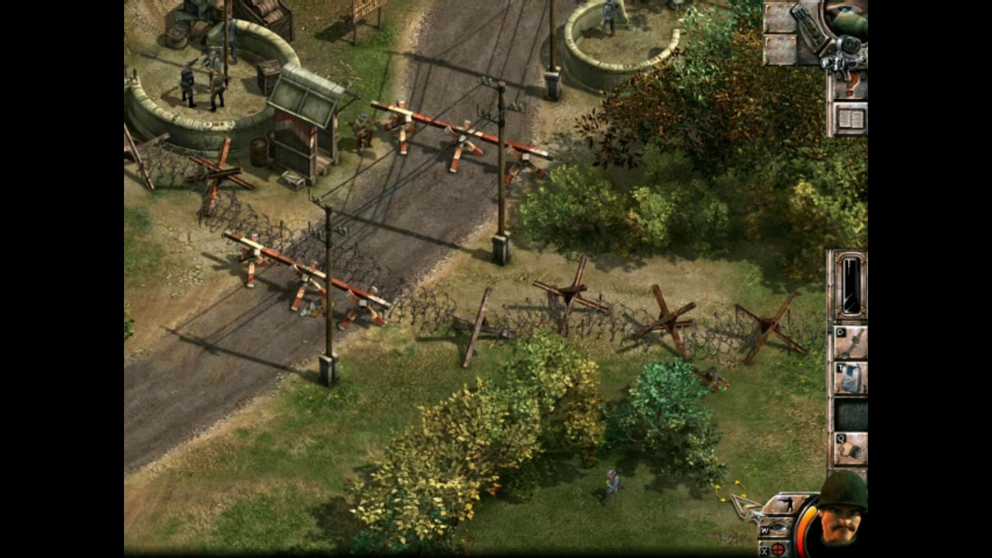
# - Knock out the guard by the bushes and take his MP40, ammo, uniform and canteen
pyautogui.click(616, 488)
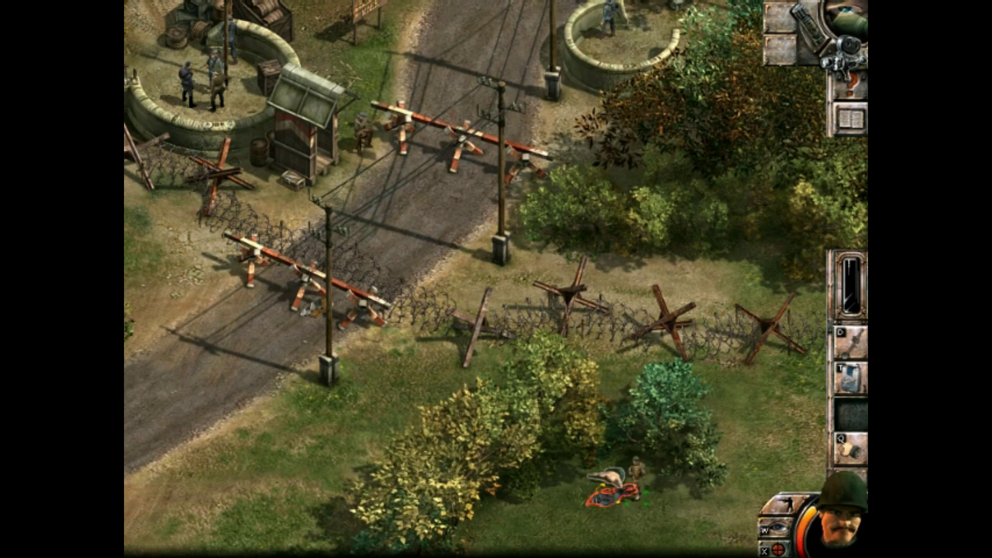
pyautogui.click(621, 489)
pyautogui.moveTo(512, 194); pyautogui.dragTo(279, 294)
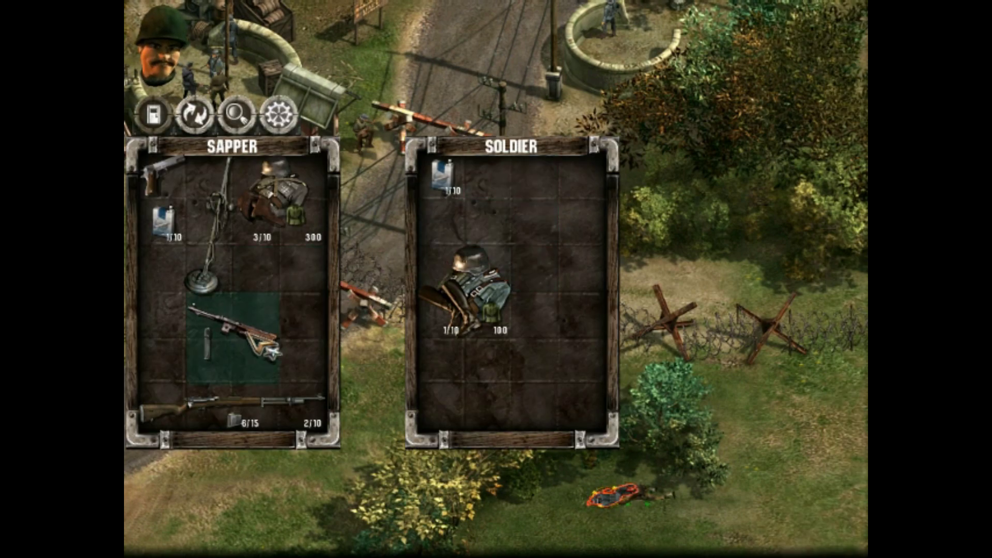
pyautogui.moveTo(473, 287)
pyautogui.mouseDown()
pyautogui.moveTo(403, 325)
pyautogui.moveTo(279, 341)
pyautogui.mouseUp()
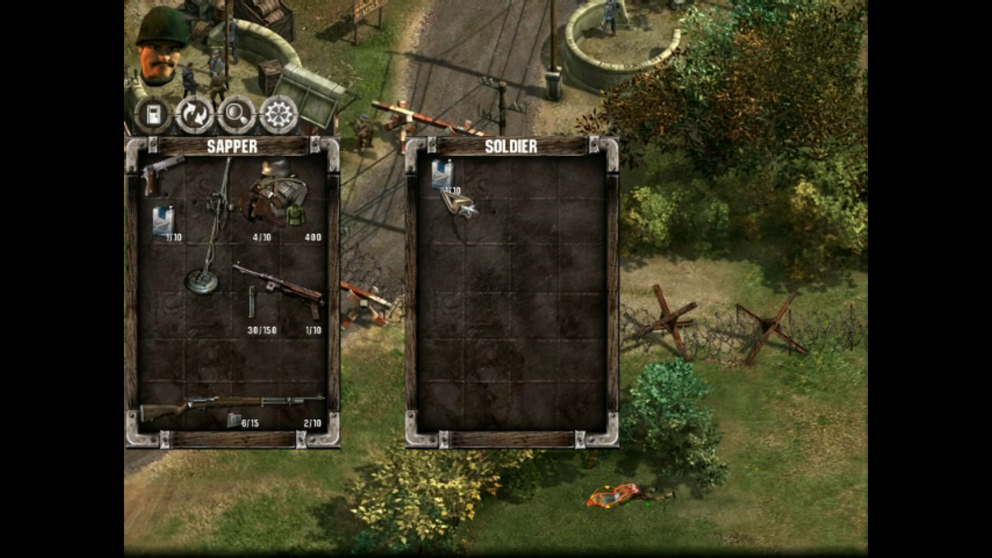
pyautogui.moveTo(441, 175); pyautogui.dragTo(264, 217)
pyautogui.press('Escape')
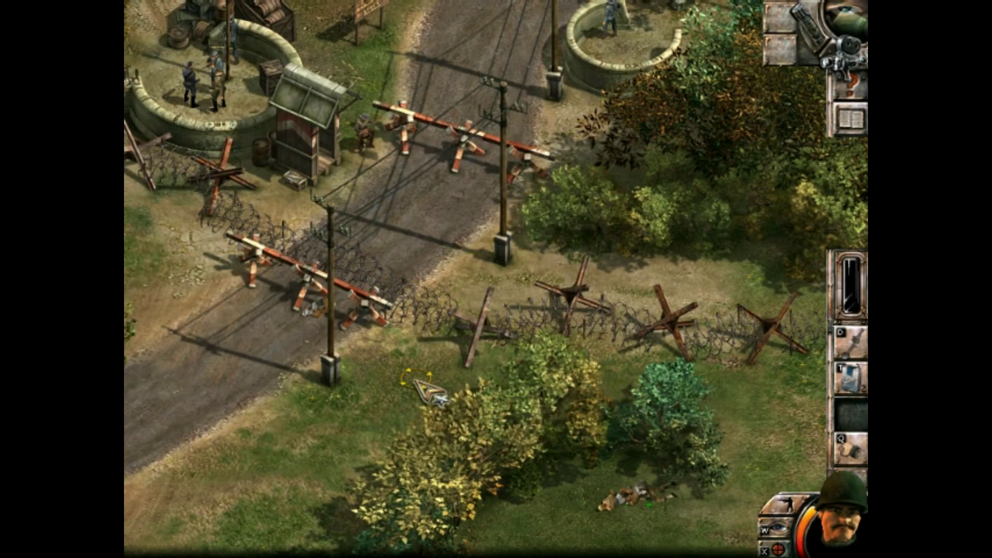
pyautogui.press('Left')
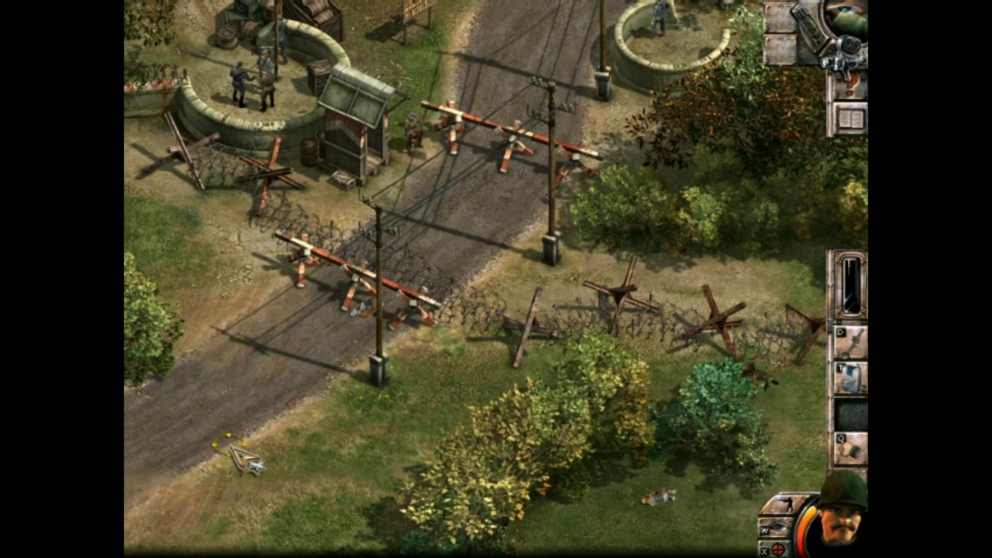
pyautogui.press('Left')
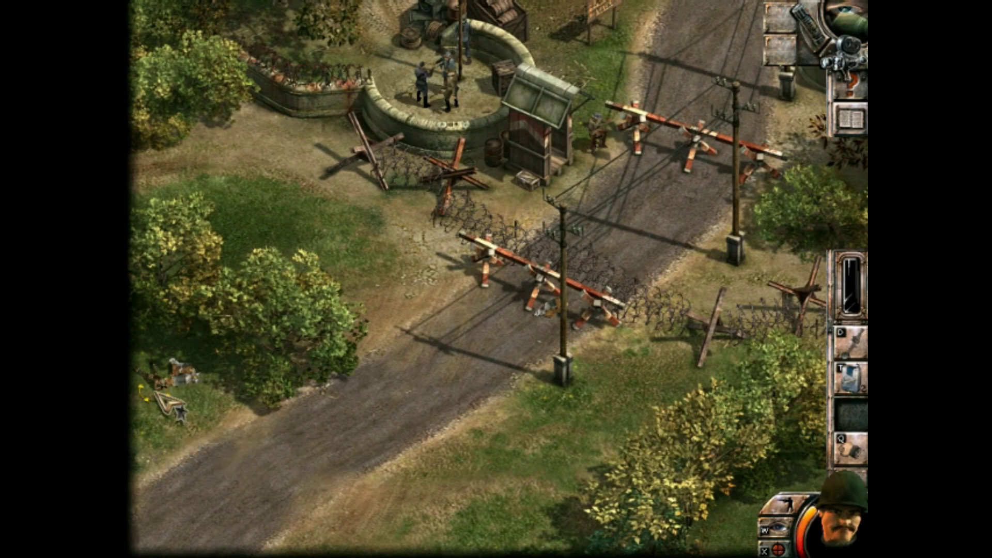
# - Switch to the Thief and take the Sapper's MP40, rifle with ammo, and first-aid kit
pyautogui.click(190, 414)
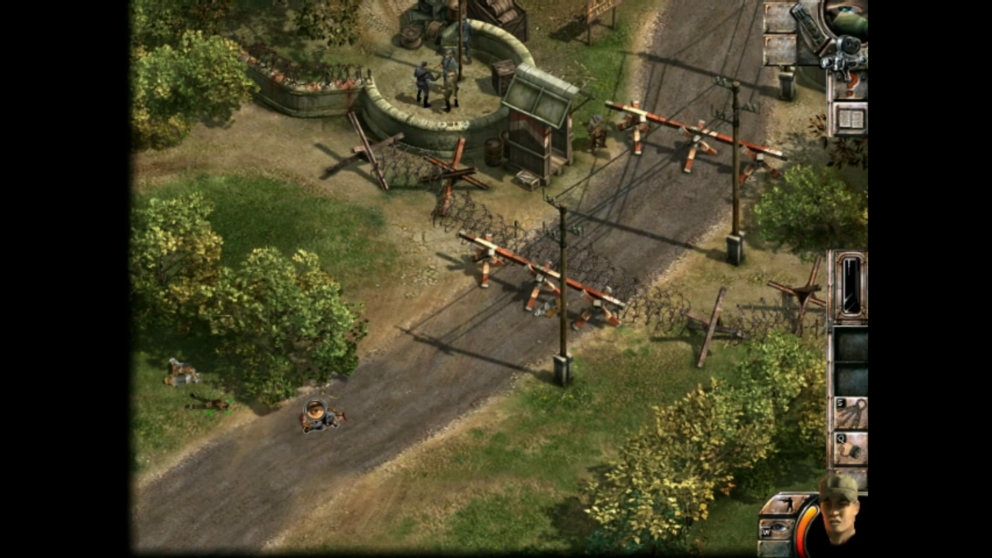
pyautogui.click(314, 415)
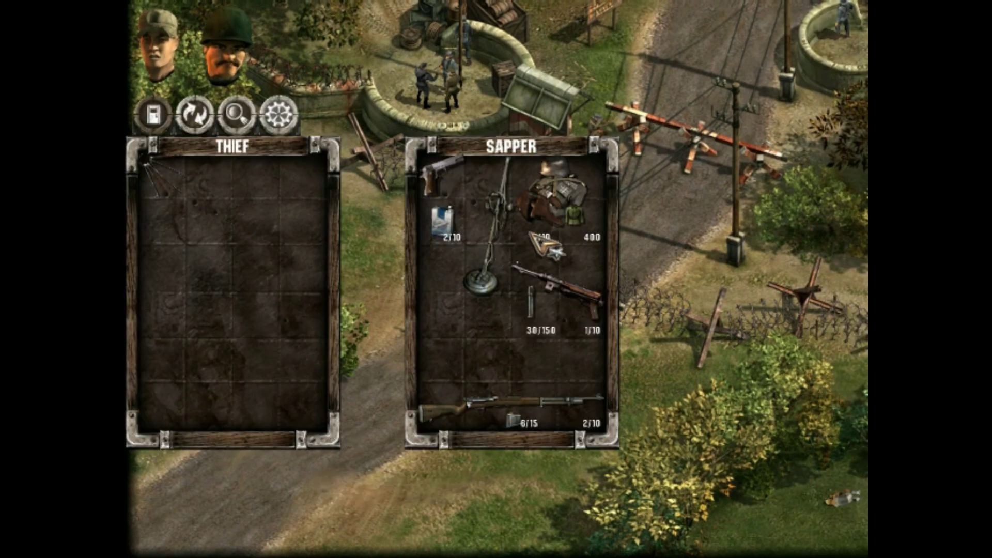
pyautogui.moveTo(556, 293); pyautogui.dragTo(279, 380)
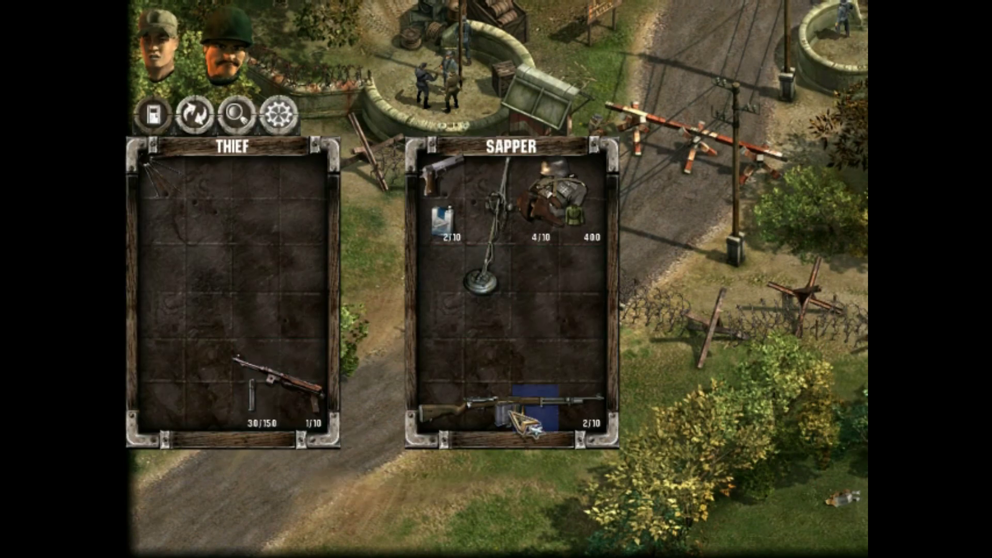
pyautogui.moveTo(523, 419); pyautogui.dragTo(233, 229)
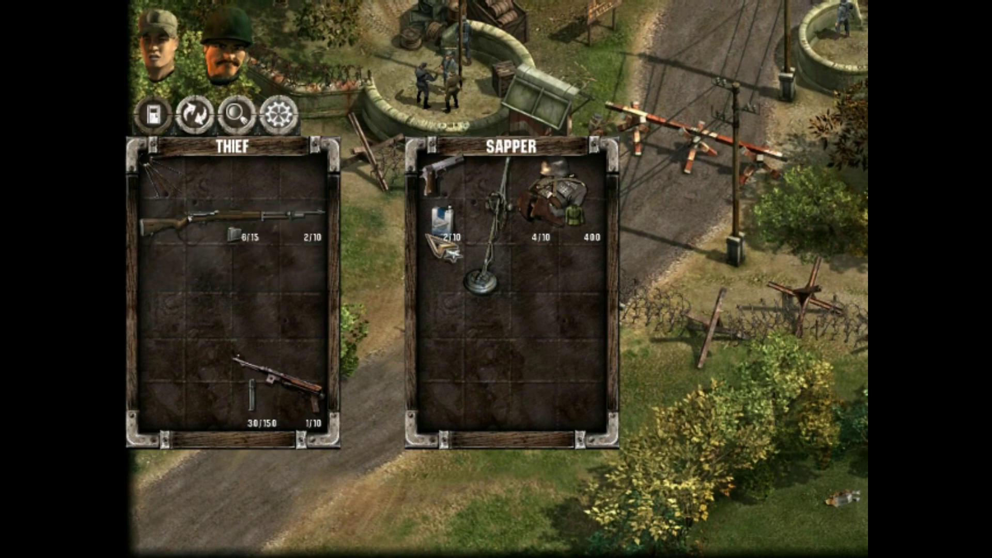
pyautogui.moveTo(442, 220); pyautogui.dragTo(306, 174)
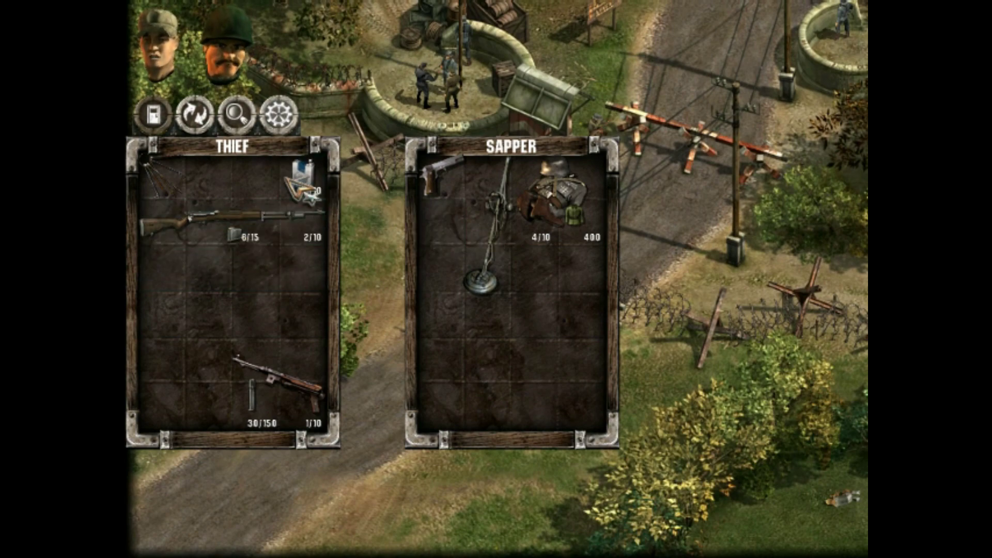
pyautogui.click(399, 366)
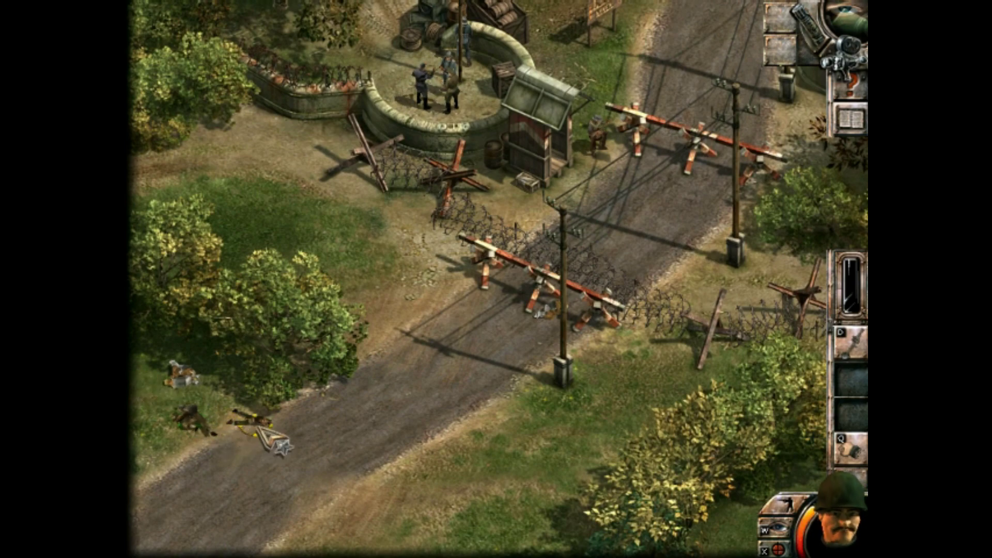
# - Send the Thief up the road to knock out the lone sandbag-ring guard
pyautogui.press('Tab')
pyautogui.press('Right')
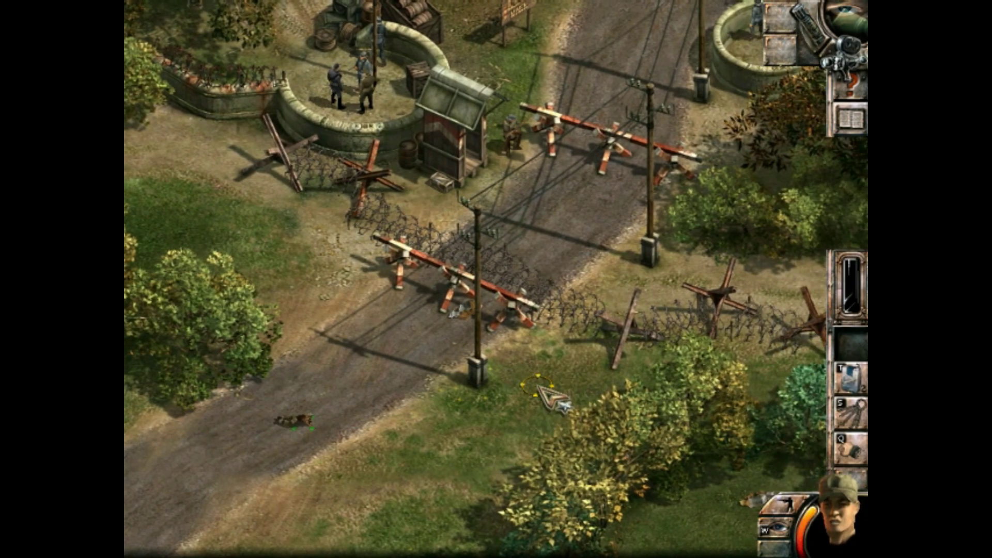
pyautogui.press('Right')
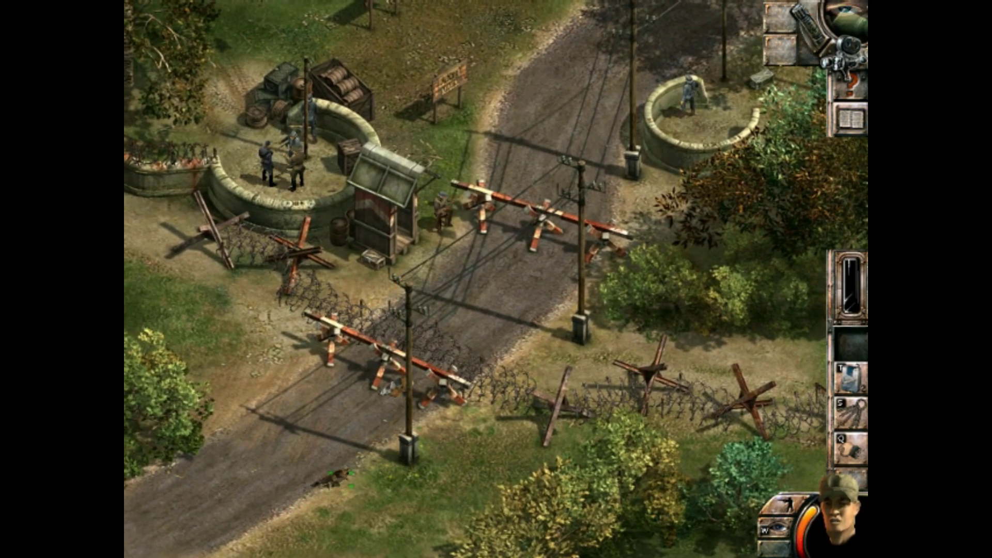
pyautogui.press('Right')
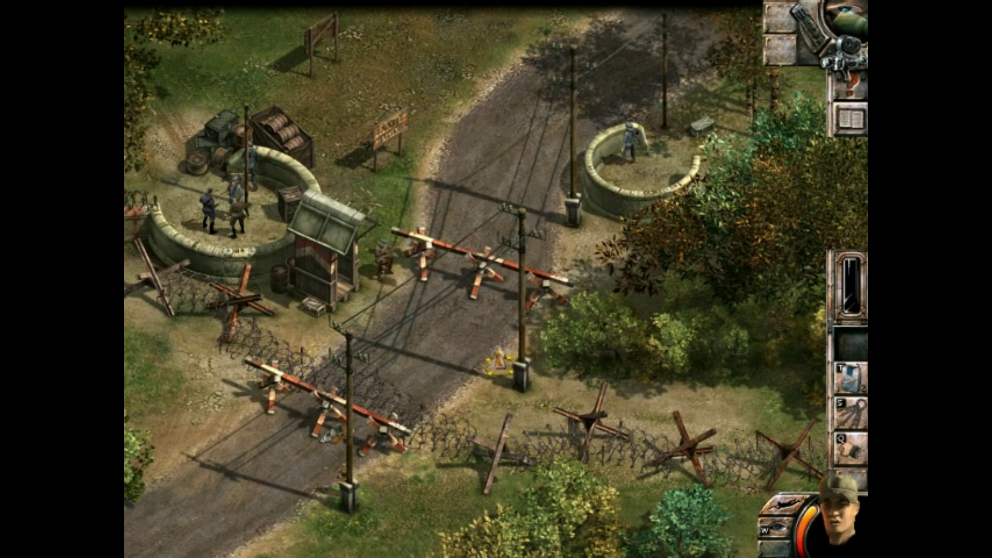
pyautogui.click(499, 363)
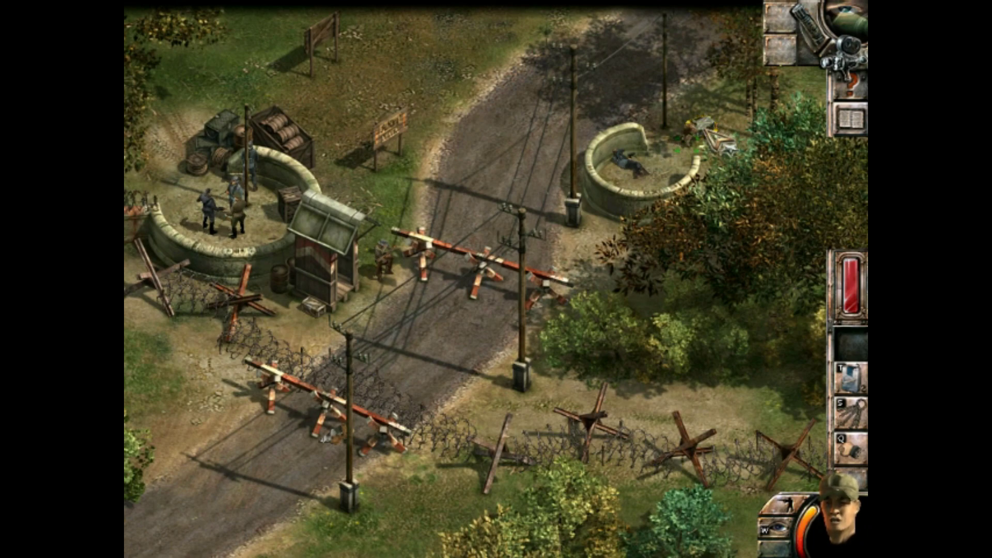
# - Loot the grenades and wire cutters from the box beside the ring
pyautogui.click(701, 128)
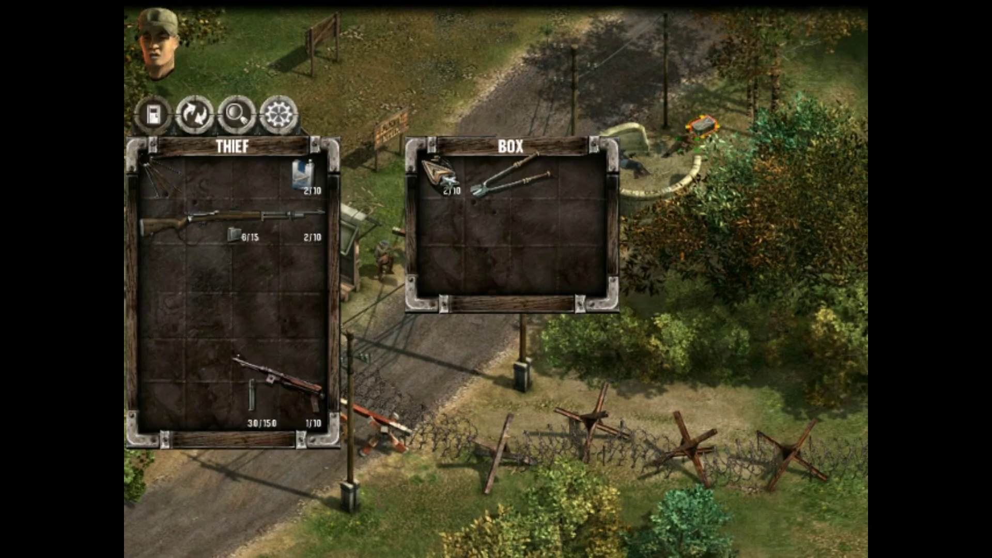
pyautogui.moveTo(438, 174); pyautogui.dragTo(249, 166)
pyautogui.moveTo(508, 177); pyautogui.dragTo(233, 244)
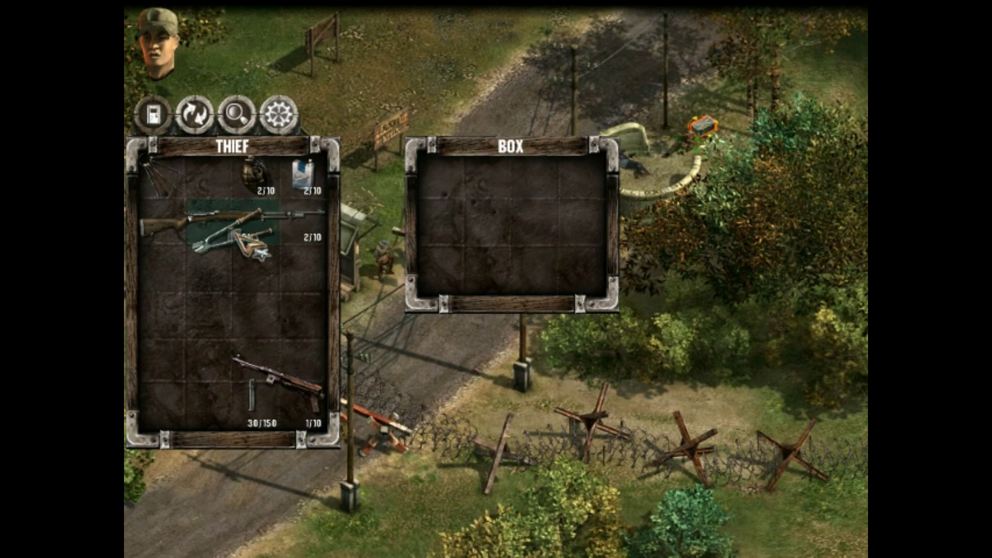
pyautogui.click(233, 244)
pyautogui.rightClick(271, 256)
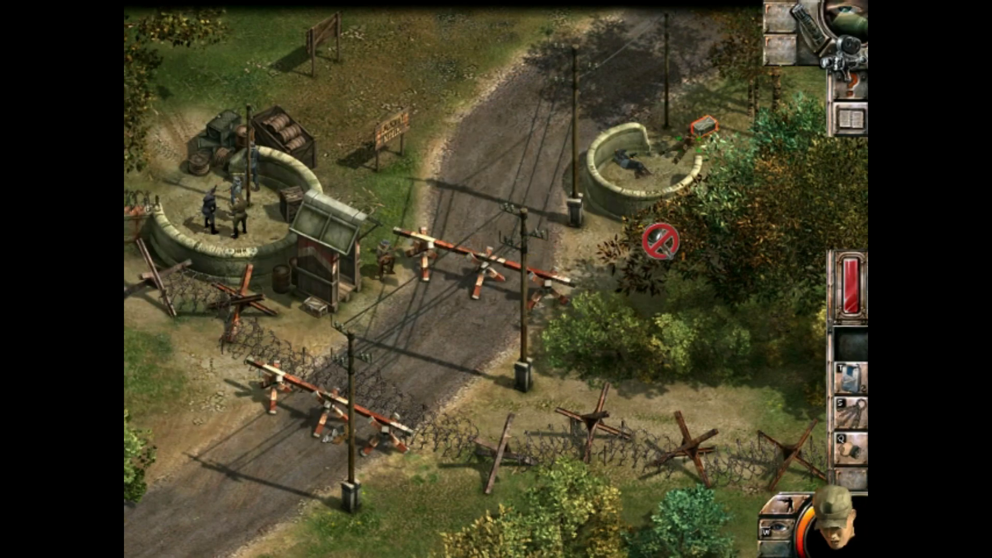
# - Take the Thief across the telephone poles to the Sapper and open their item exchange
pyautogui.click(662, 268)
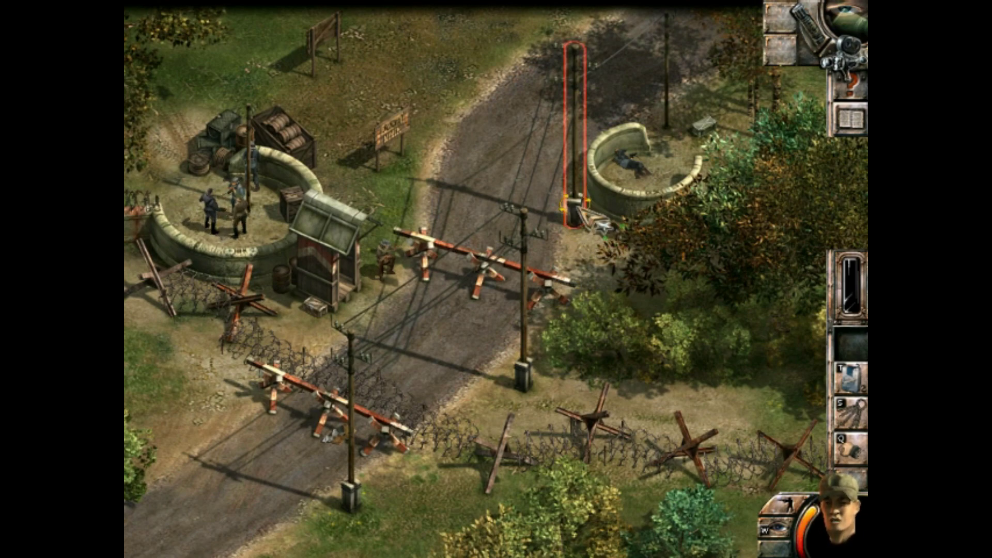
pyautogui.click(574, 242)
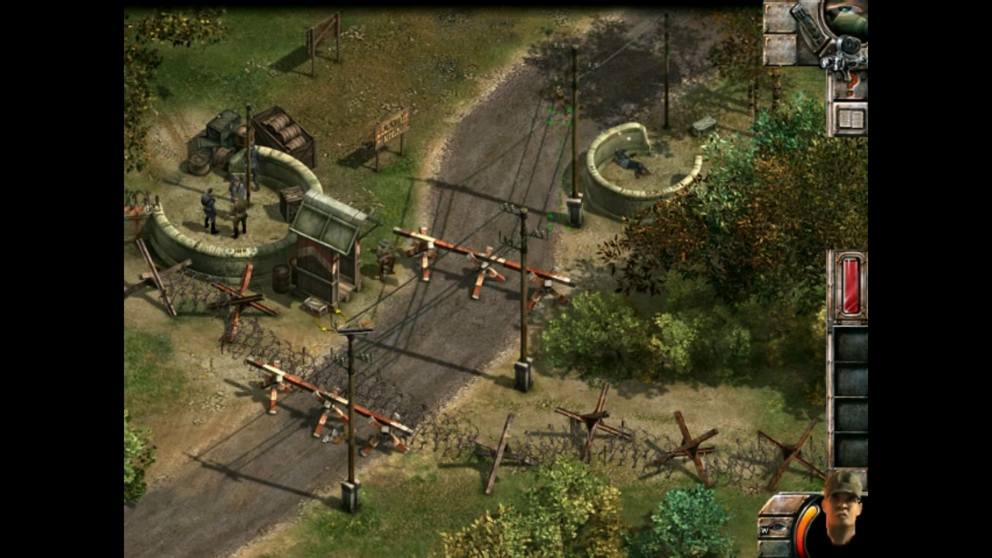
pyautogui.press('Down')
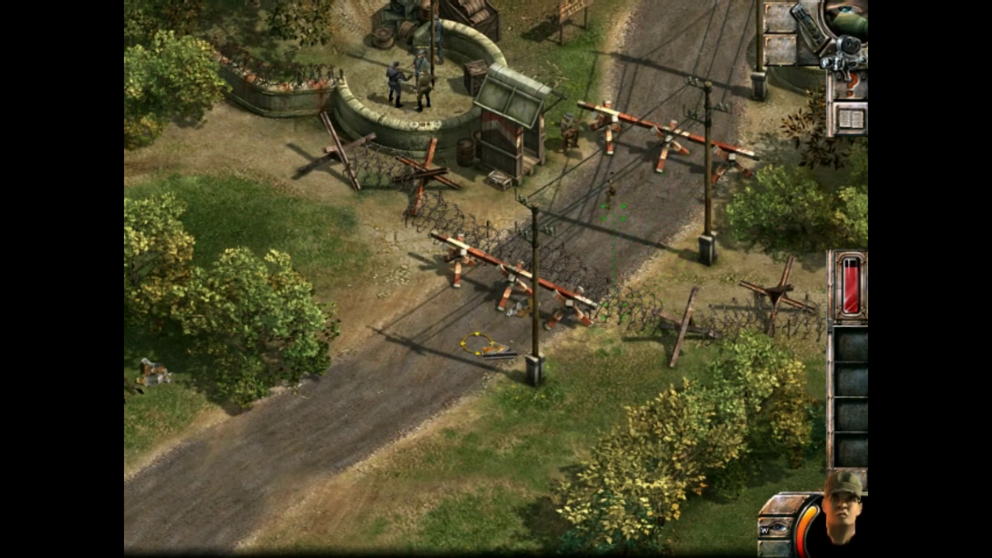
pyautogui.click(533, 356)
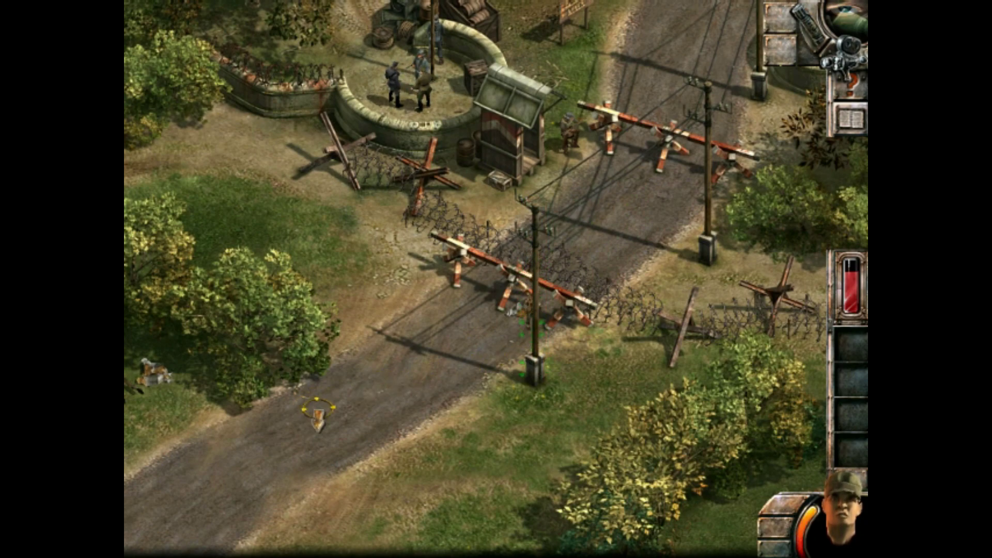
pyautogui.click(334, 436)
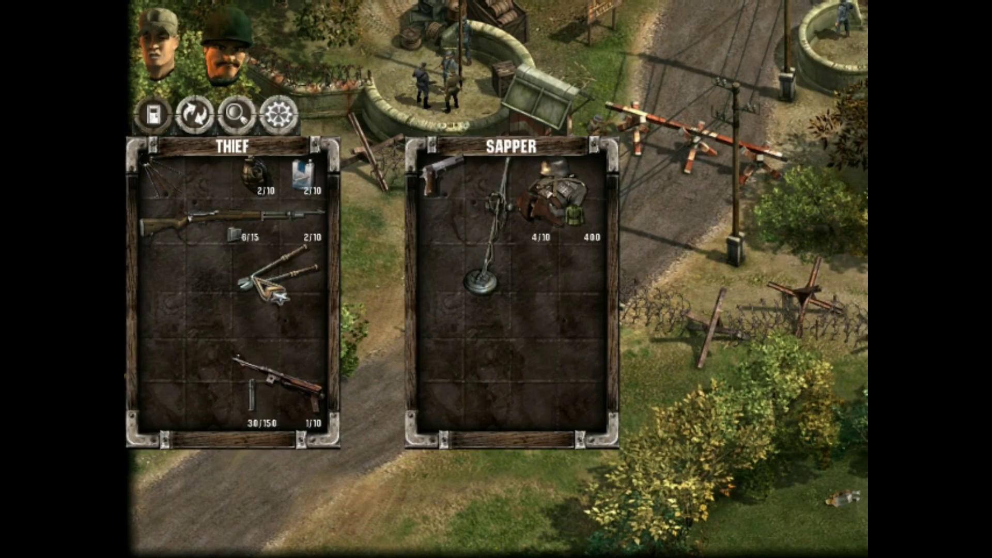
# - Give the Sapper the wire cutters, one rifle, half its ammo, and the grenades
pyautogui.moveTo(275, 267); pyautogui.dragTo(547, 364)
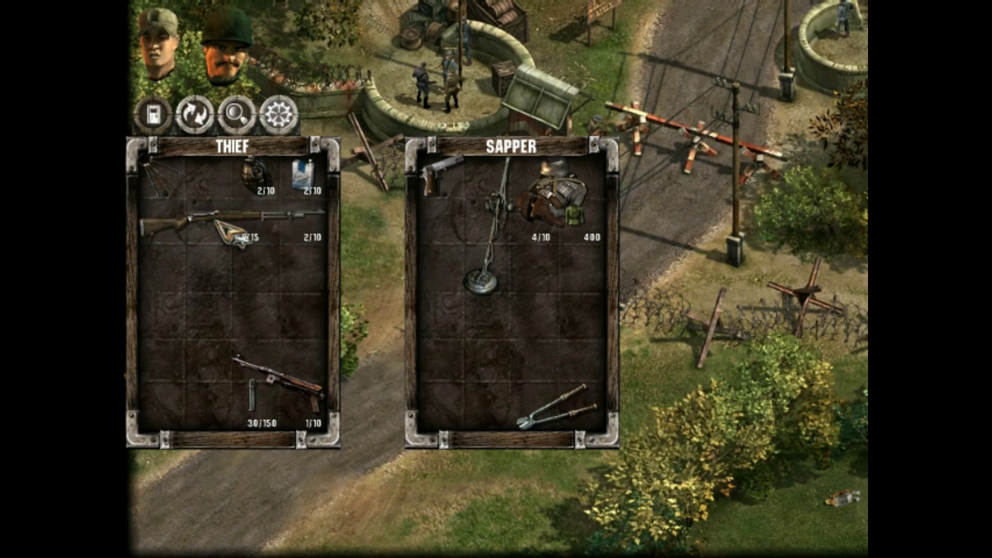
pyautogui.moveTo(232, 223); pyautogui.dragTo(516, 285)
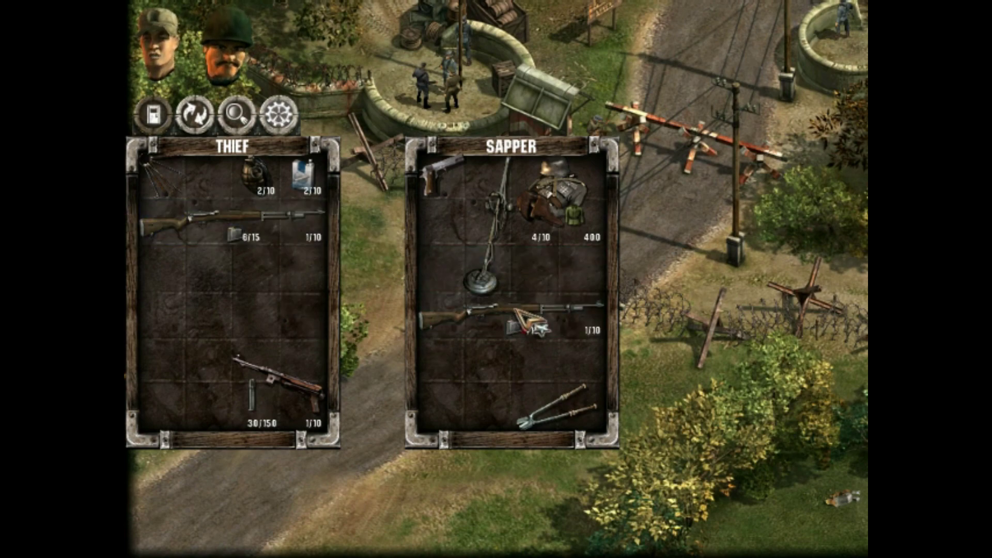
pyautogui.moveTo(233, 233)
pyautogui.mouseDown()
pyautogui.moveTo(511, 331)
pyautogui.moveTo(496, 317)
pyautogui.mouseUp()
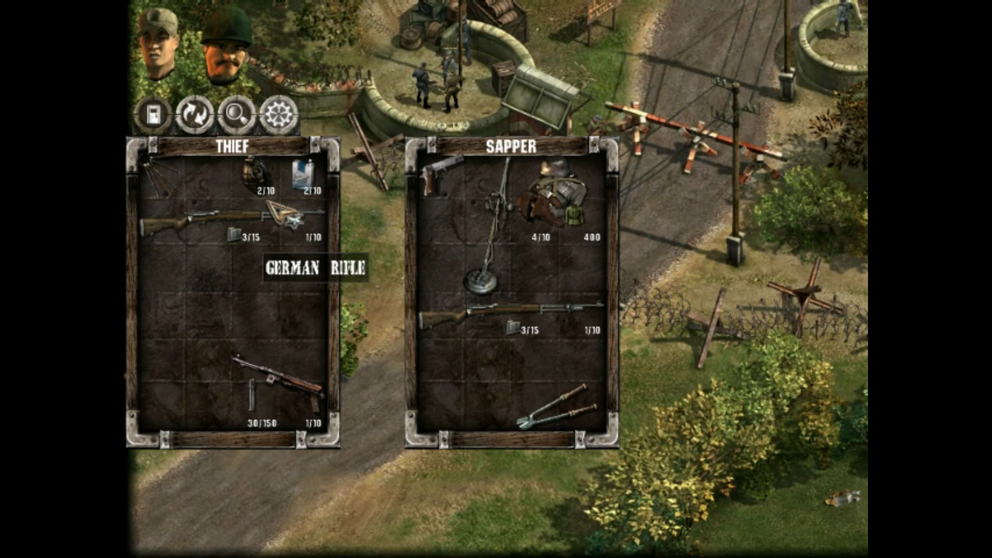
pyautogui.moveTo(256, 170); pyautogui.dragTo(450, 220)
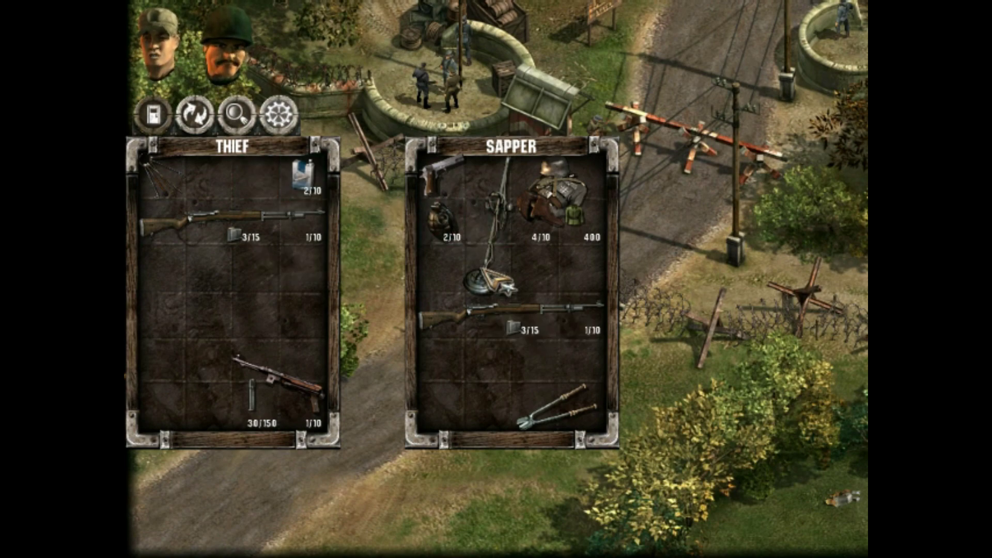
pyautogui.press('Escape')
pyautogui.click(236, 406)
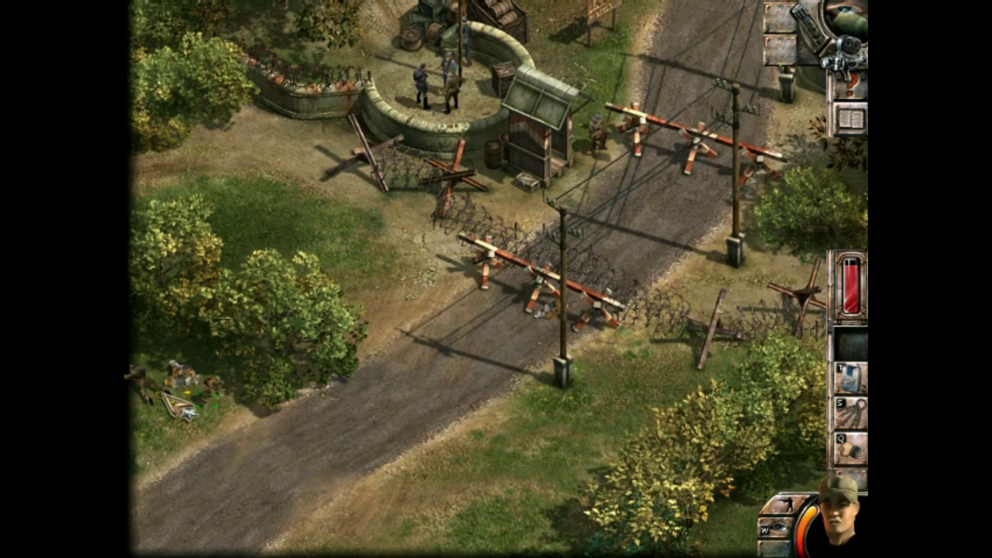
# - Crawl the Sapper toward the wire with a grenade ready and throw it at the ring guards
pyautogui.click(179, 379)
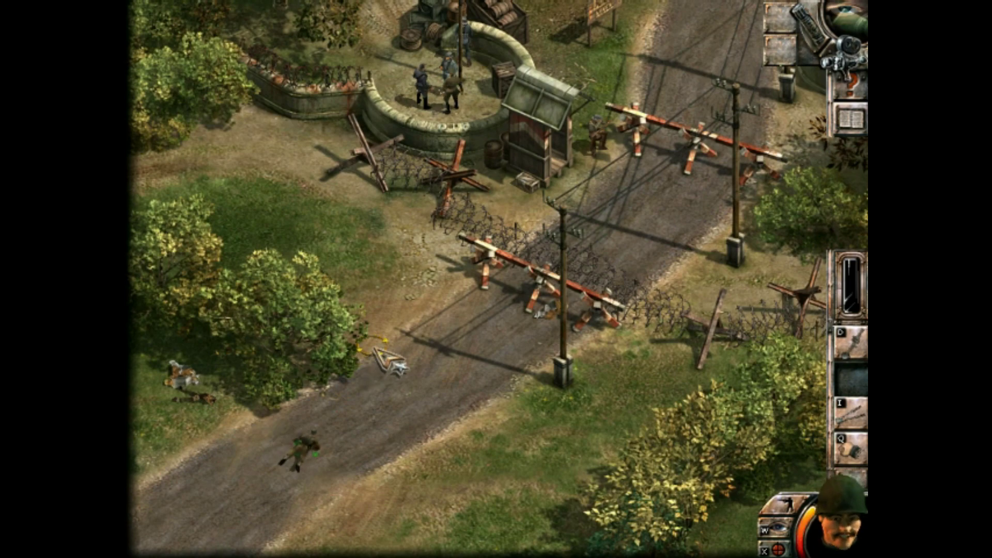
pyautogui.press('g')
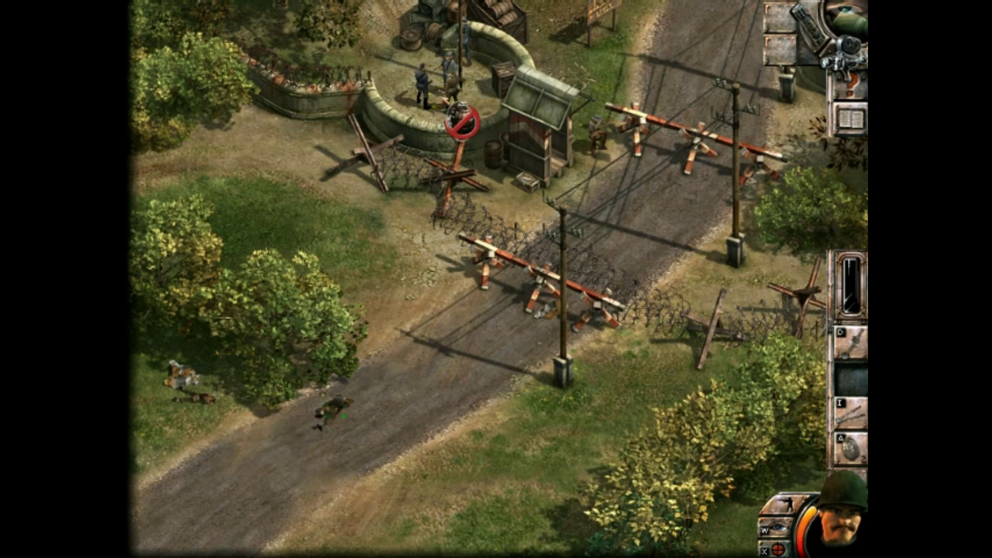
pyautogui.click(401, 203)
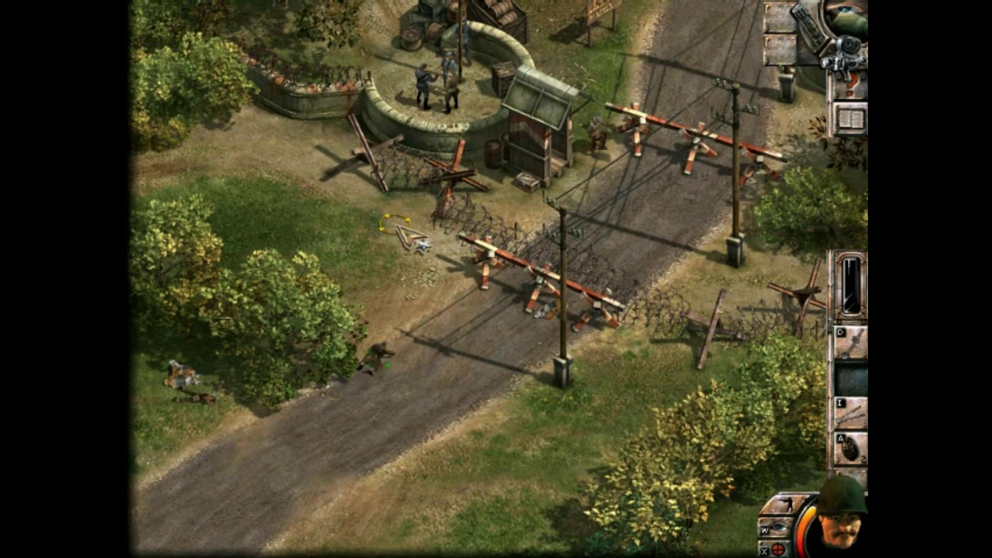
pyautogui.press('Up')
pyautogui.click(372, 272)
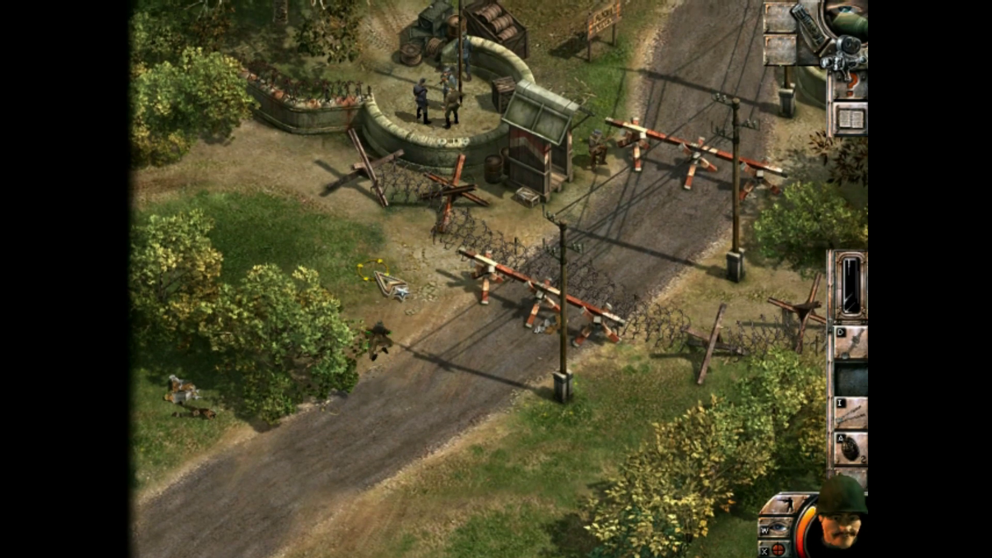
pyautogui.press('g')
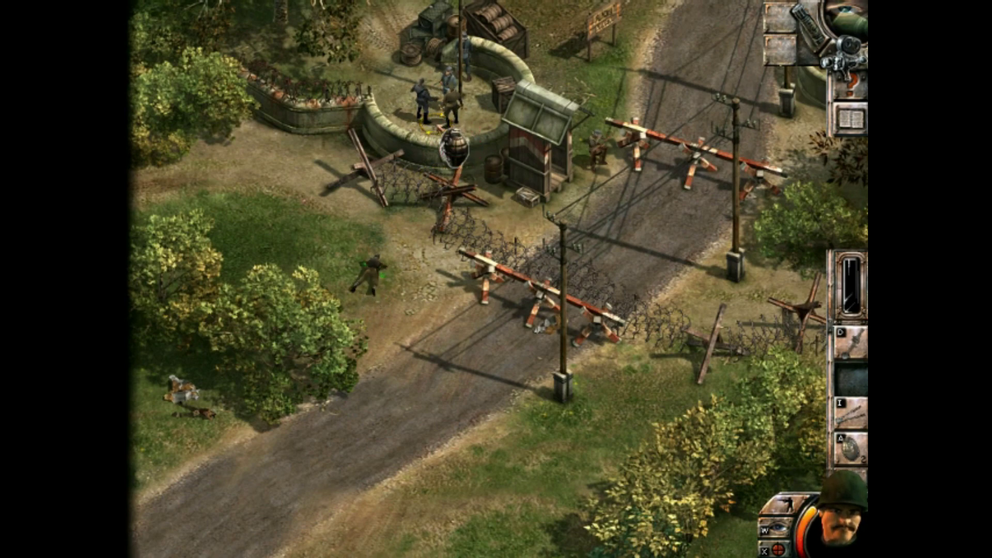
pyautogui.click(454, 147)
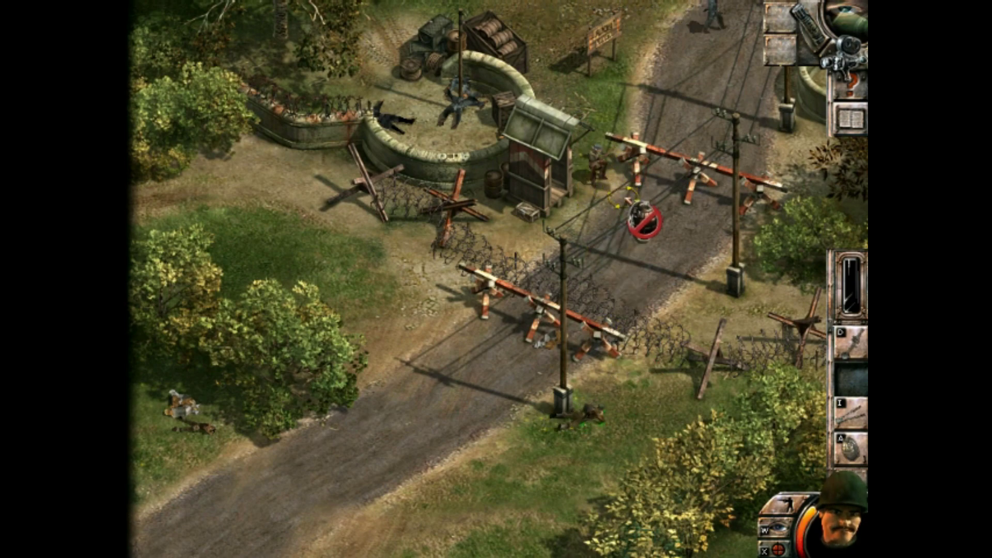
# - Equip the rifle from the Sapper's backpack inventory
pyautogui.click(850, 448)
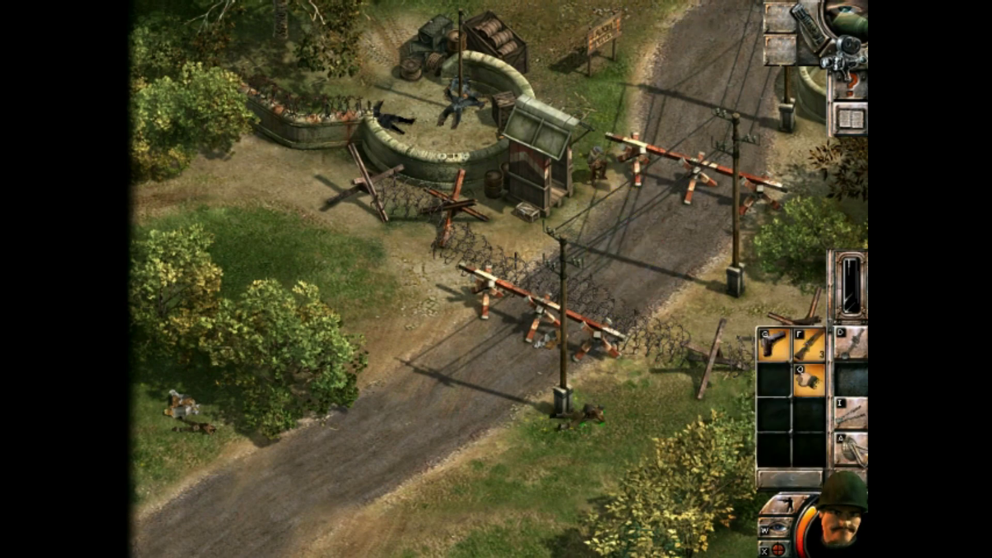
pyautogui.click(829, 376)
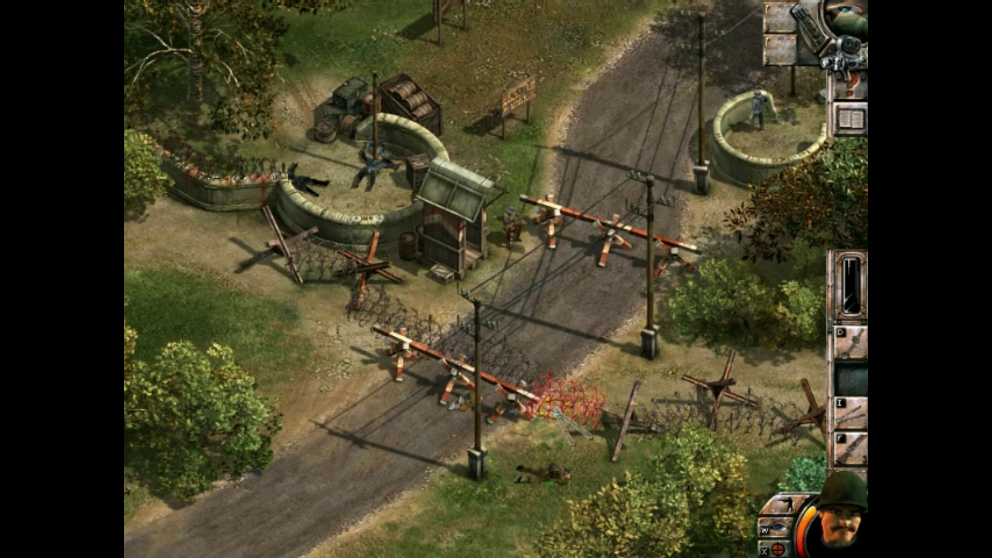
# - Move the Sapper onto the grass, shoot the booth guard, then crawl toward the lower right
pyautogui.click(572, 500)
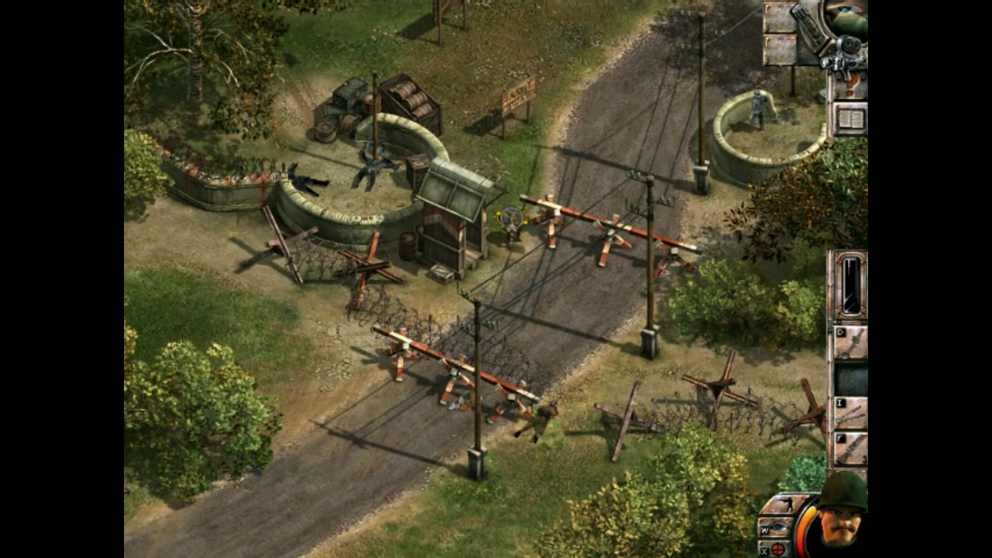
pyautogui.click(512, 220)
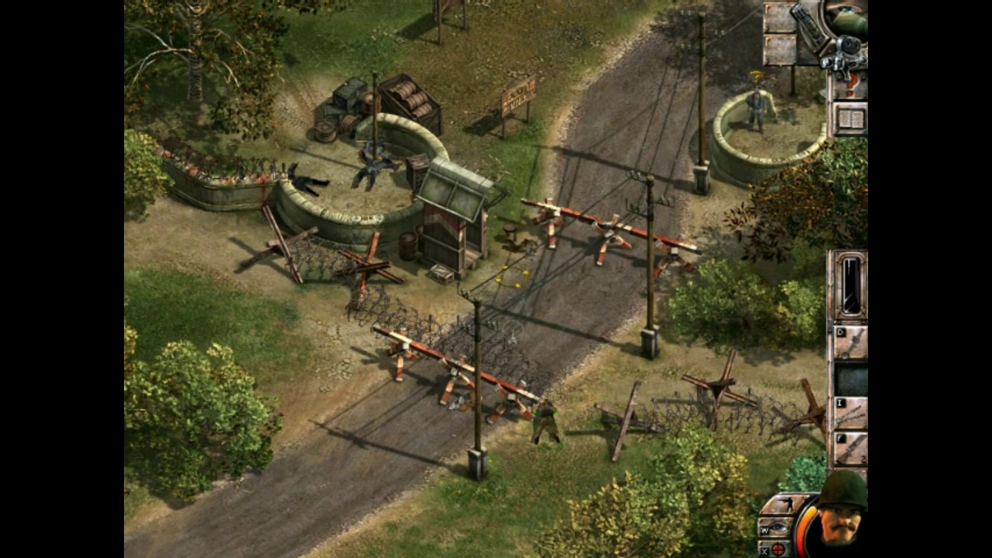
pyautogui.click(533, 531)
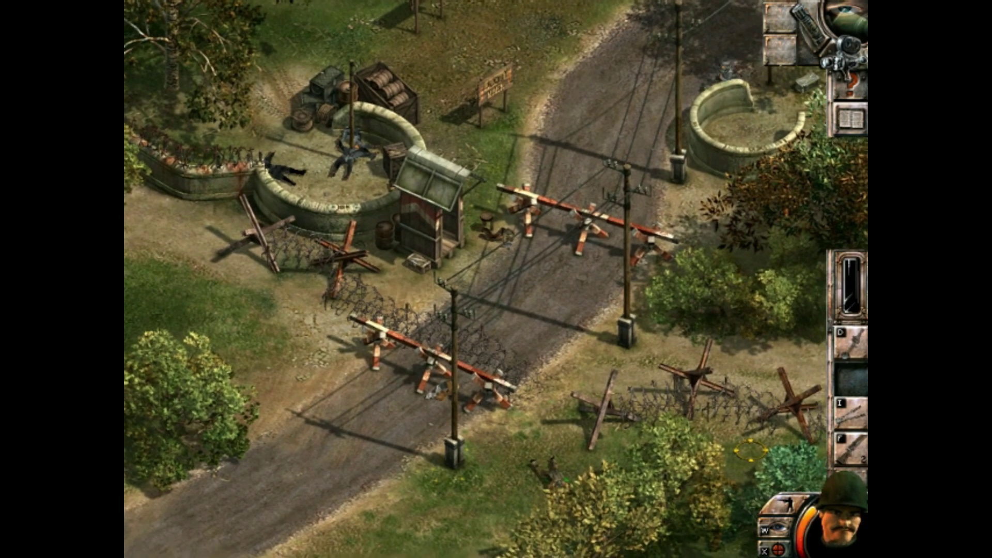
pyautogui.press('Down')
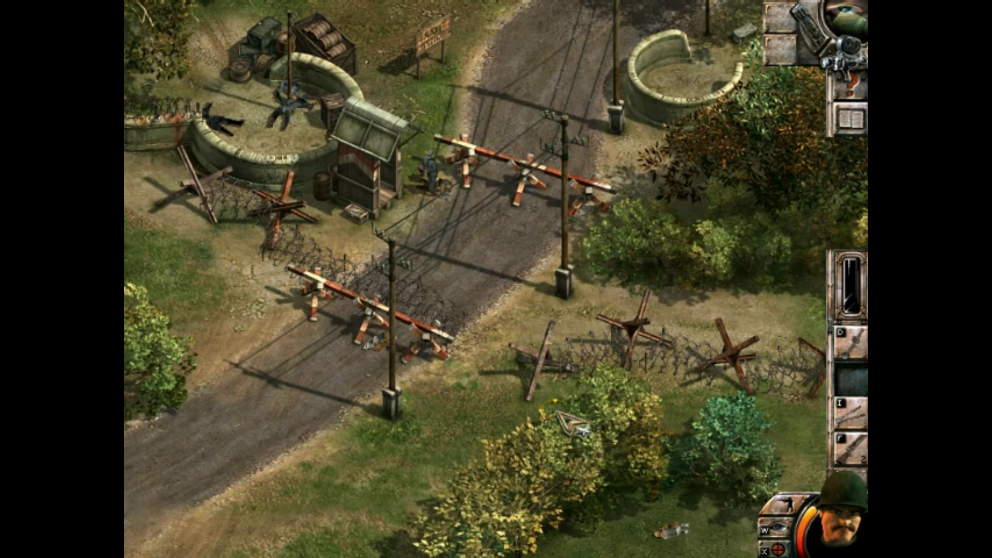
# - Knock down the guard by the road barrier and switch back to the rifle
pyautogui.click(432, 172)
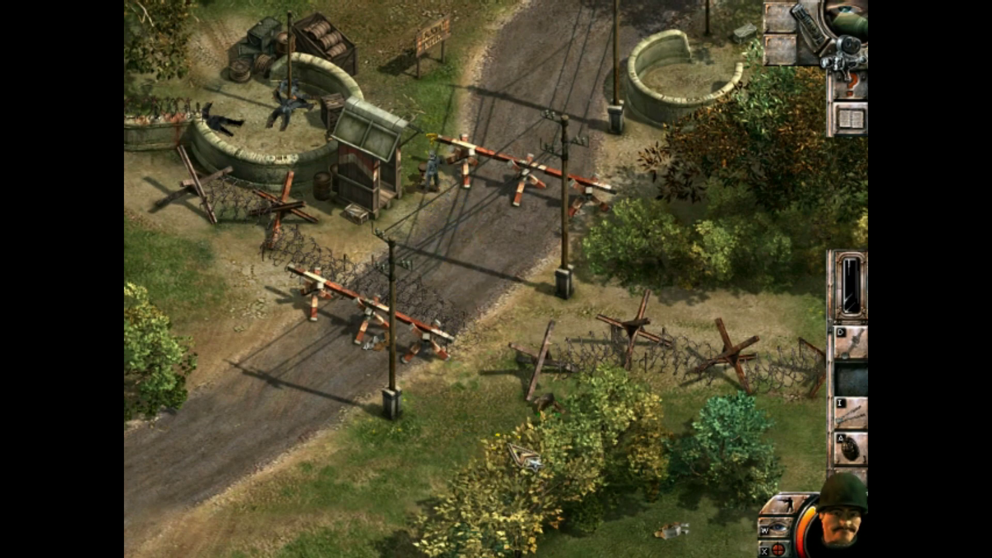
pyautogui.press('a')
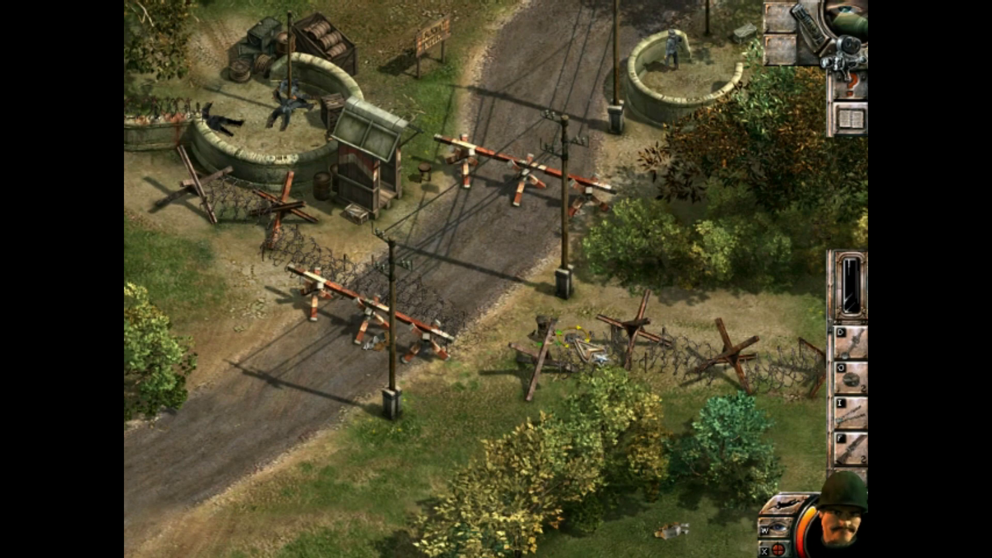
# - Cut the barbed-wire fence and move the Sapper through it, lying prone
pyautogui.click(588, 341)
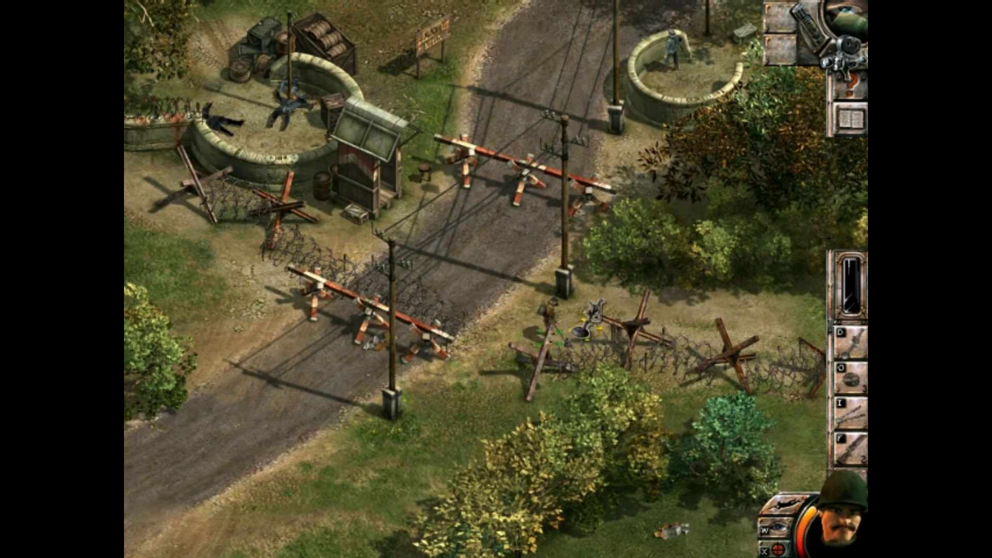
pyautogui.click(512, 333)
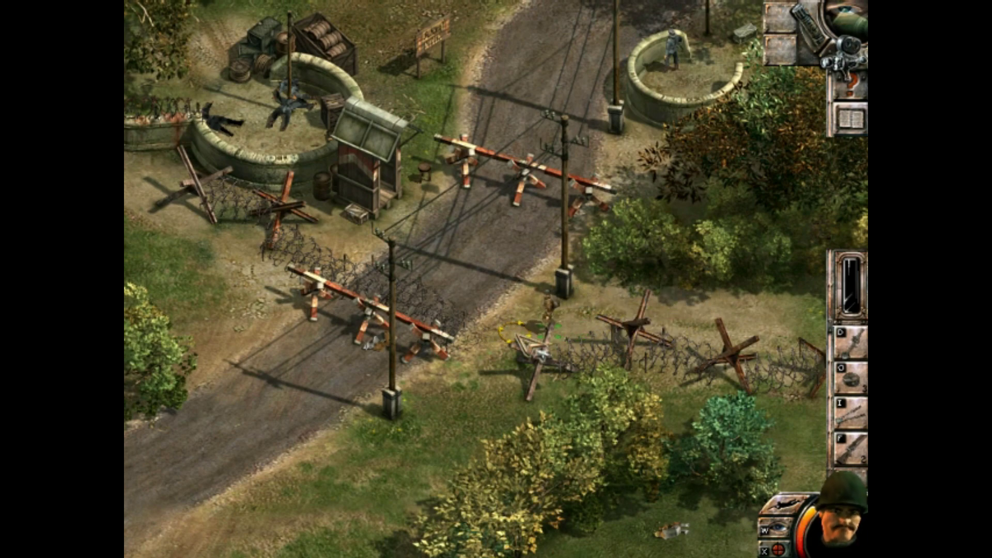
pyautogui.click(578, 272)
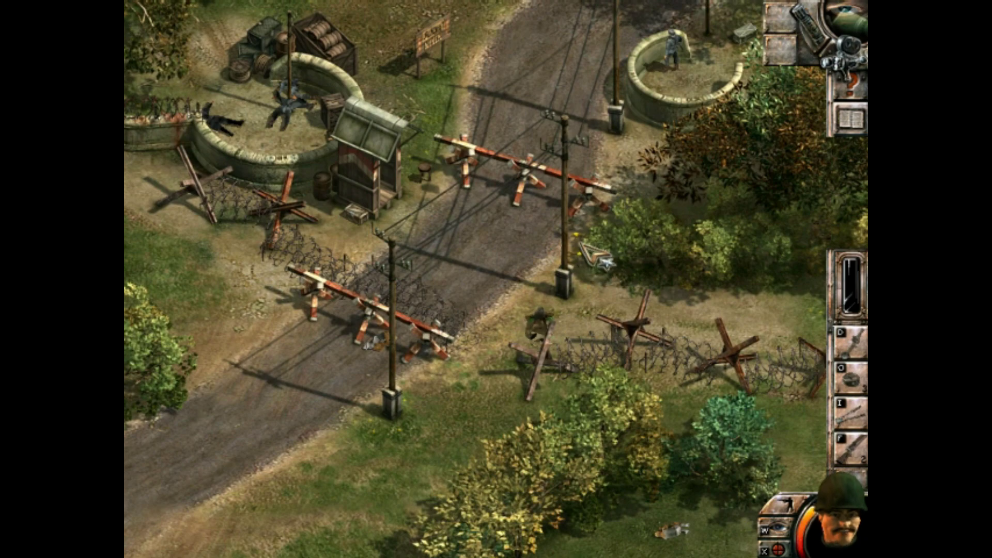
# - Kill the guard in the far sandbag nest across the road
pyautogui.press('Up')
pyautogui.press('Up')
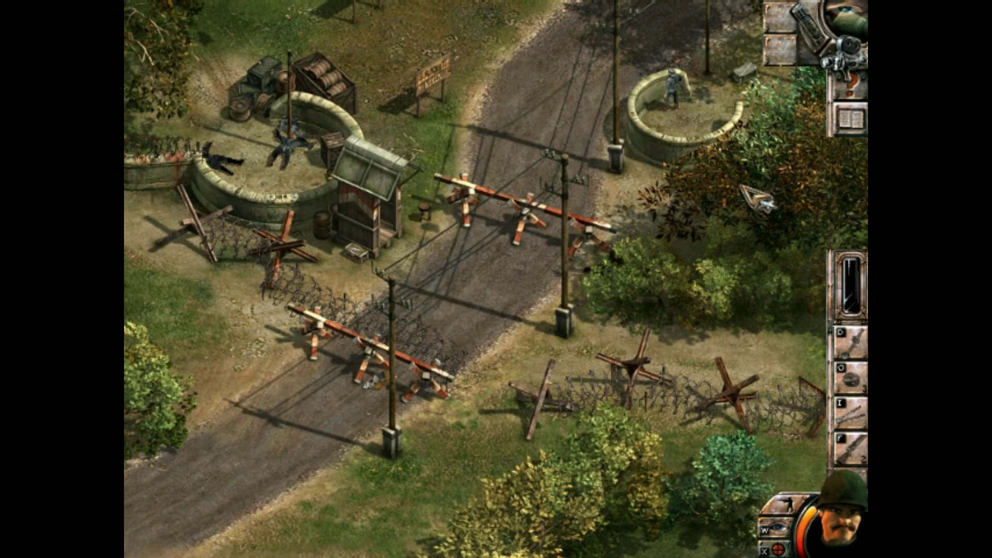
pyautogui.press('Up')
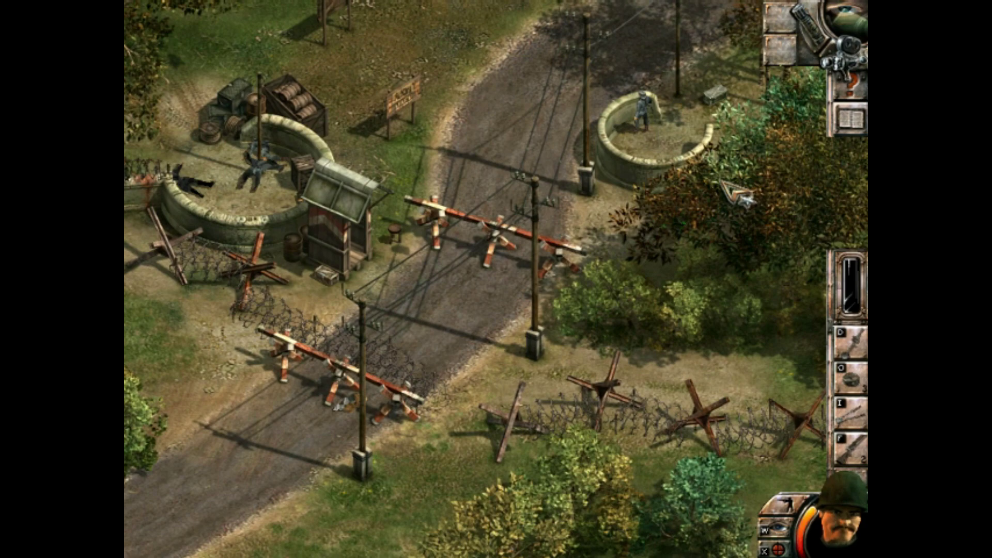
pyautogui.click(643, 109)
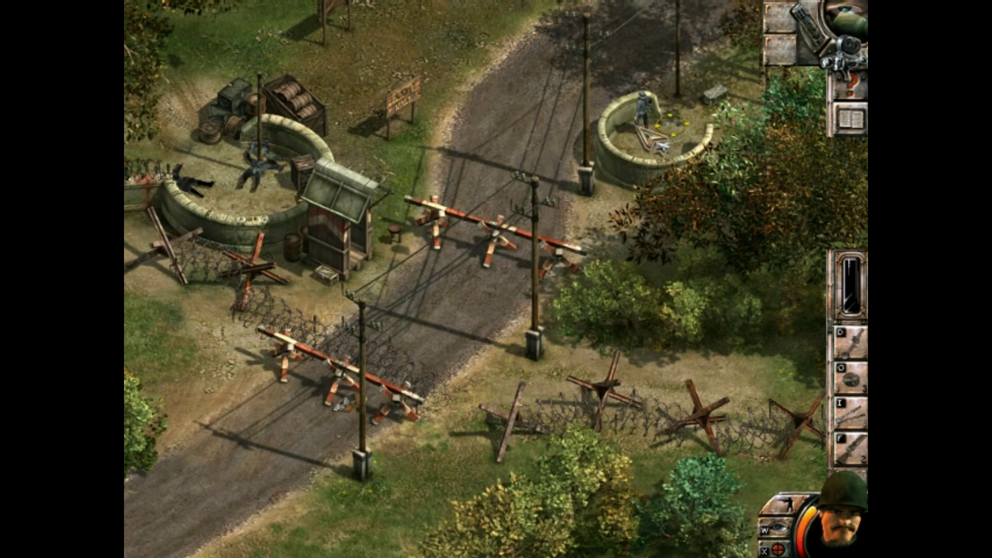